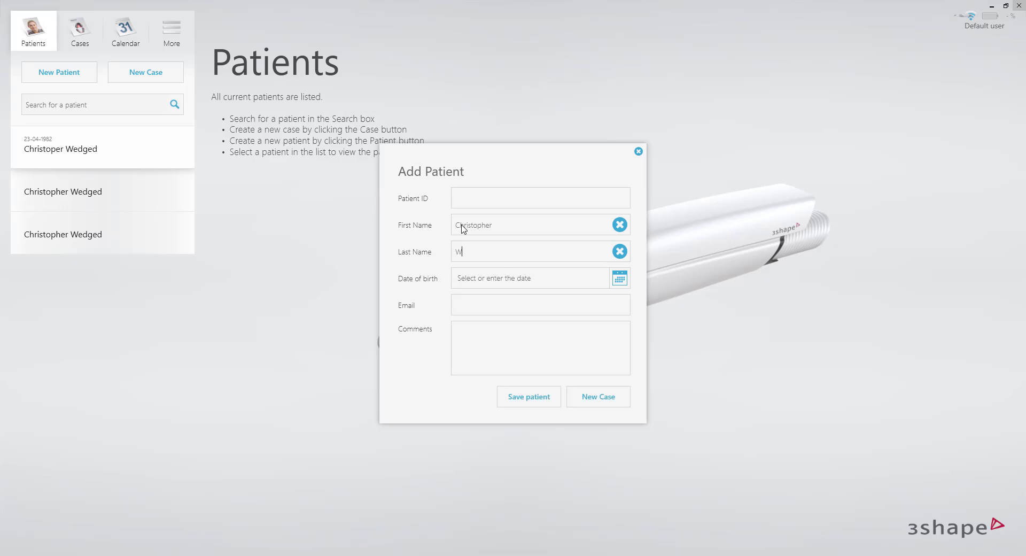
Enter the new patient's last name and date of birth, and start a new case for that patient
type("edged")
left_click(557, 364)
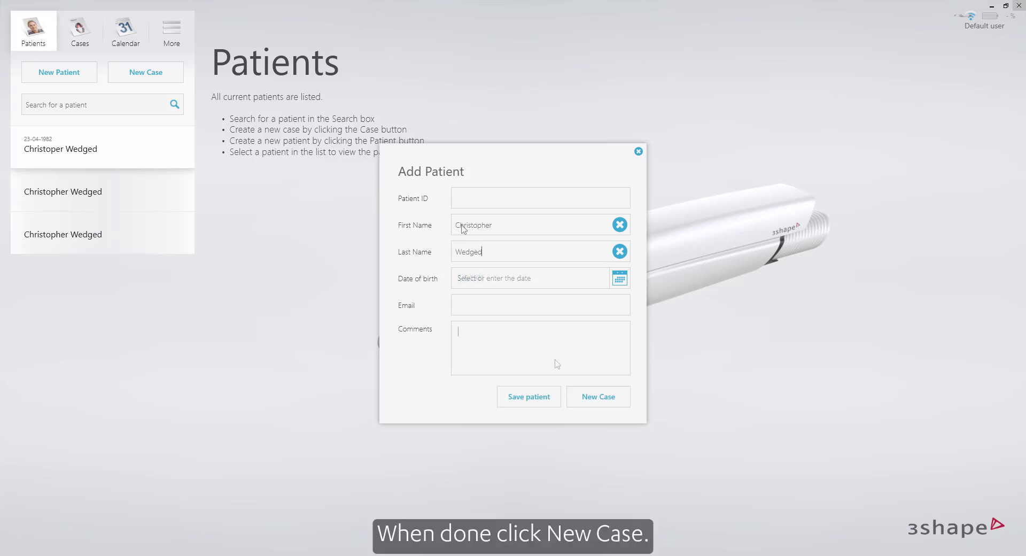
left_click(610, 401)
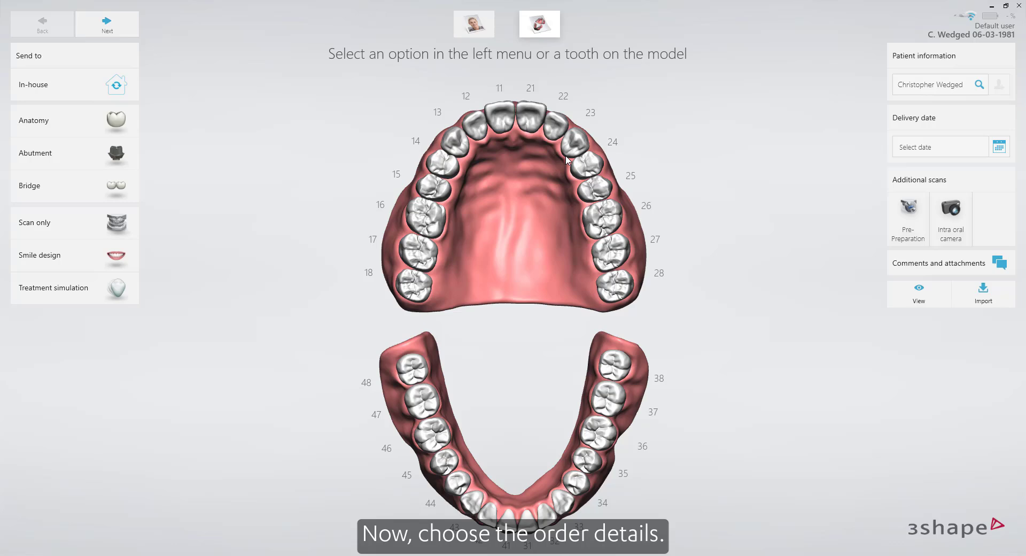
Plan a Veneer restoration on tooth 12 with e.max CAD HT as the material
left_click(480, 127)
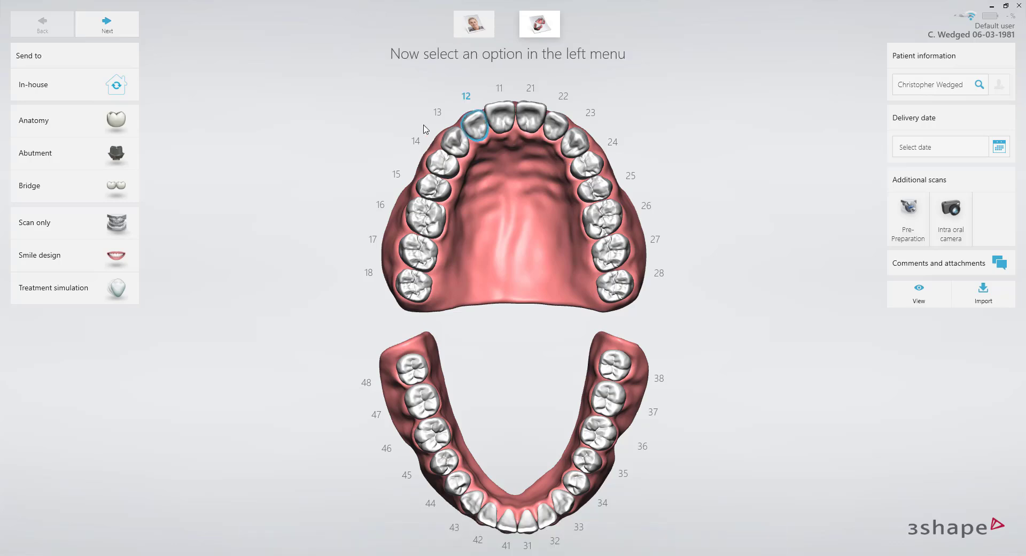
left_click(81, 119)
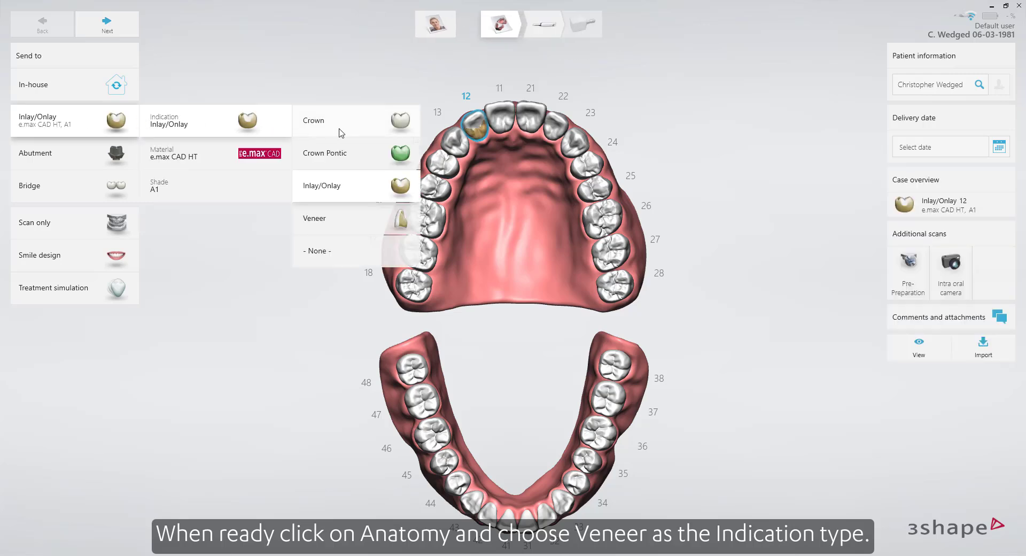
left_click(351, 223)
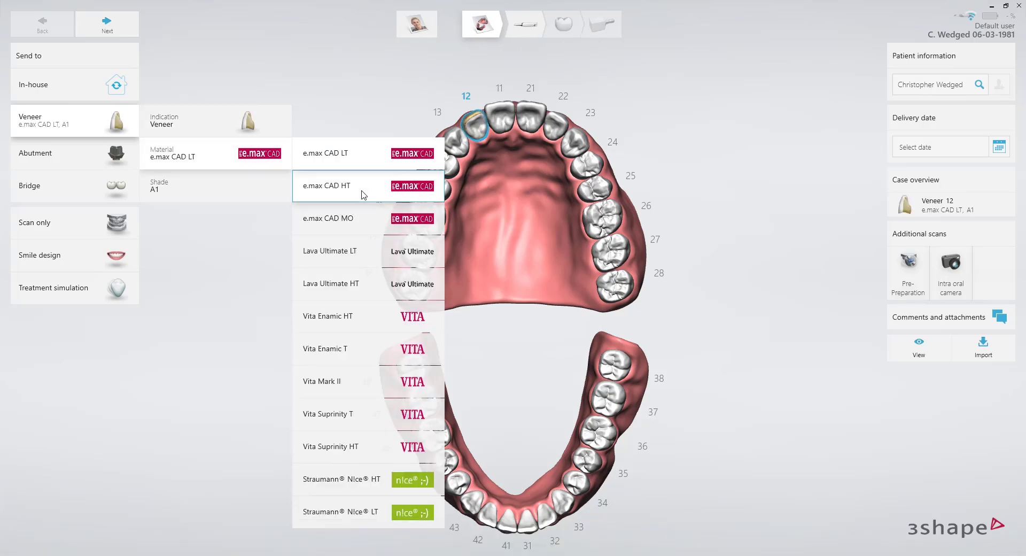
left_click(363, 195)
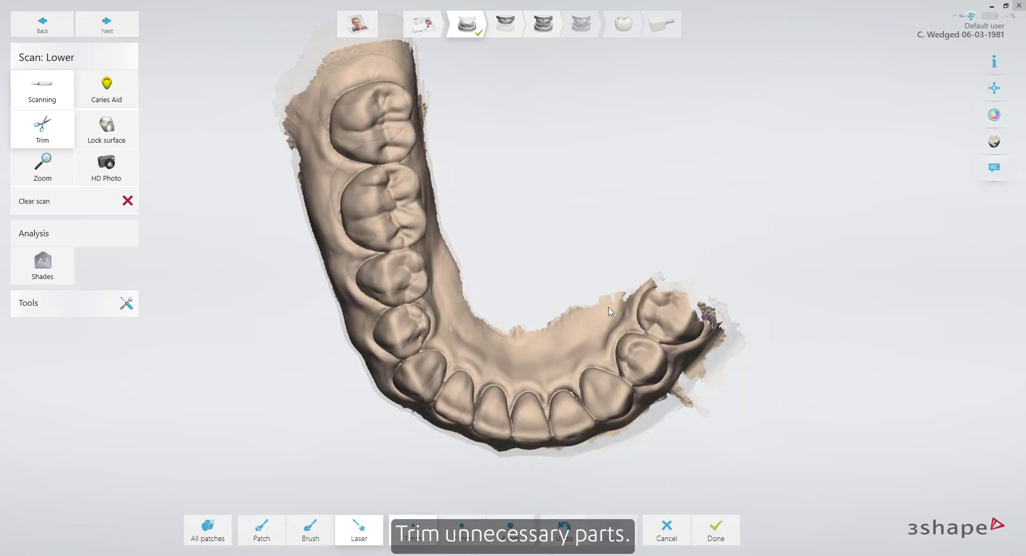
Trim the excess tissue off the lower scan, remove the loose patches, and toggle the scan's color display
mouse_move(602, 305)
left_mouse_down()
mouse_move(679, 349)
mouse_move(697, 381)
left_mouse_up()
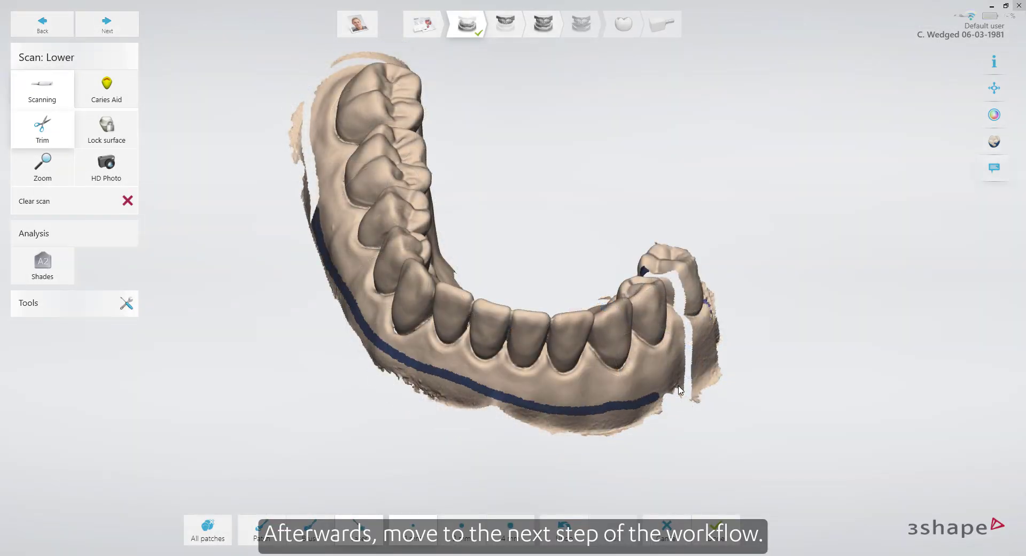
left_click_drag(678, 386, 684, 382)
left_click(208, 525)
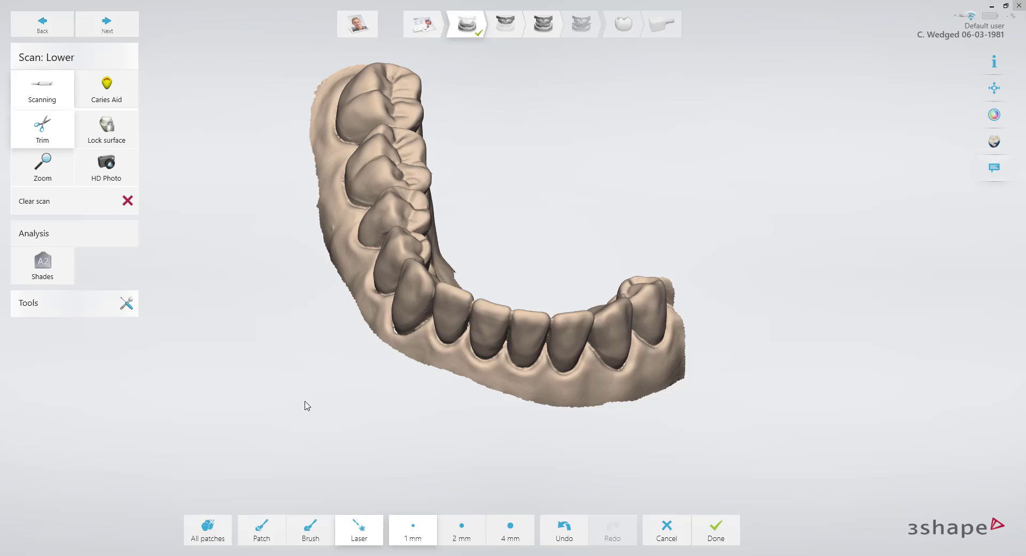
right_click_drag(308, 405, 343, 418)
left_click(993, 116)
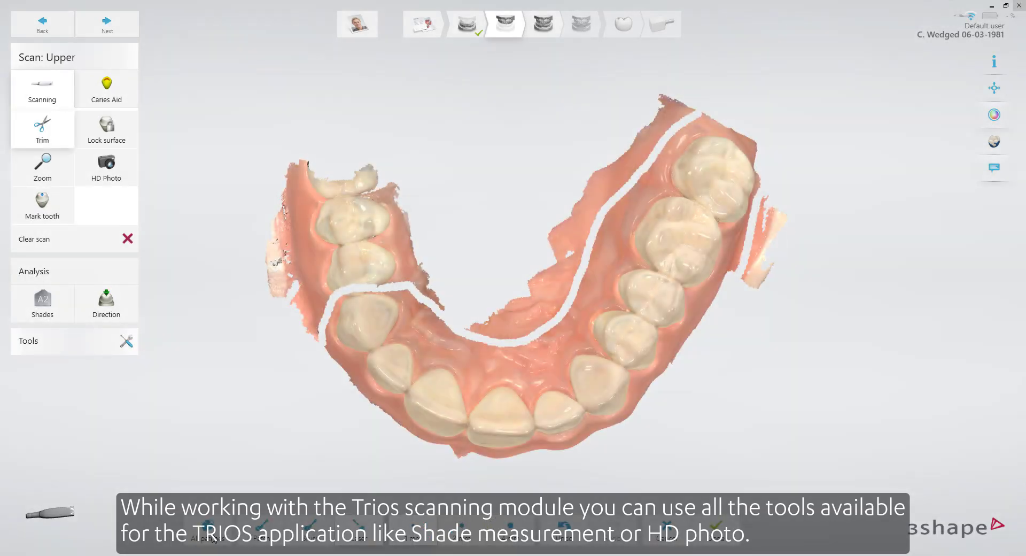
Remove the cut-off patches from the upper scan and mark tooth 12 as the preparation
left_click(214, 540)
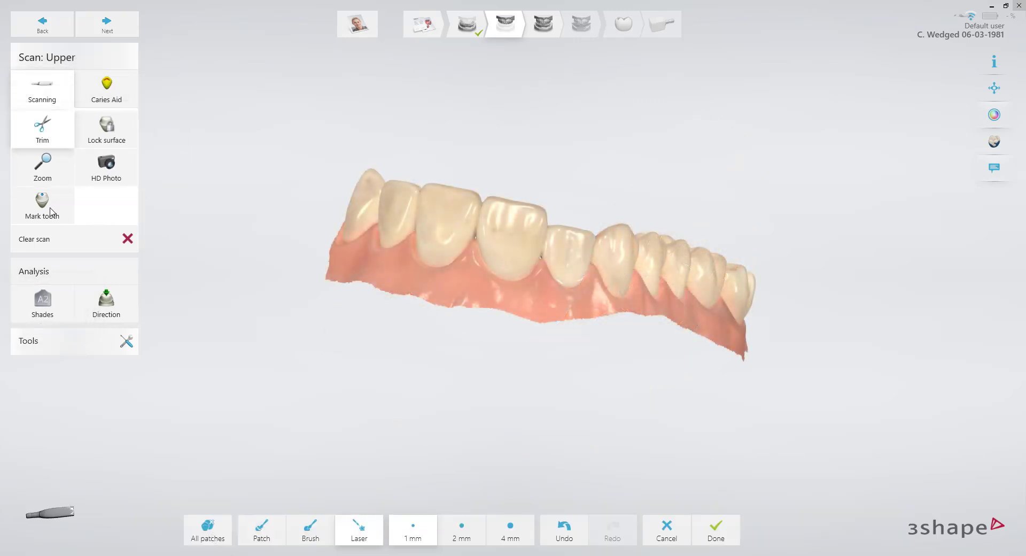
left_click(51, 212)
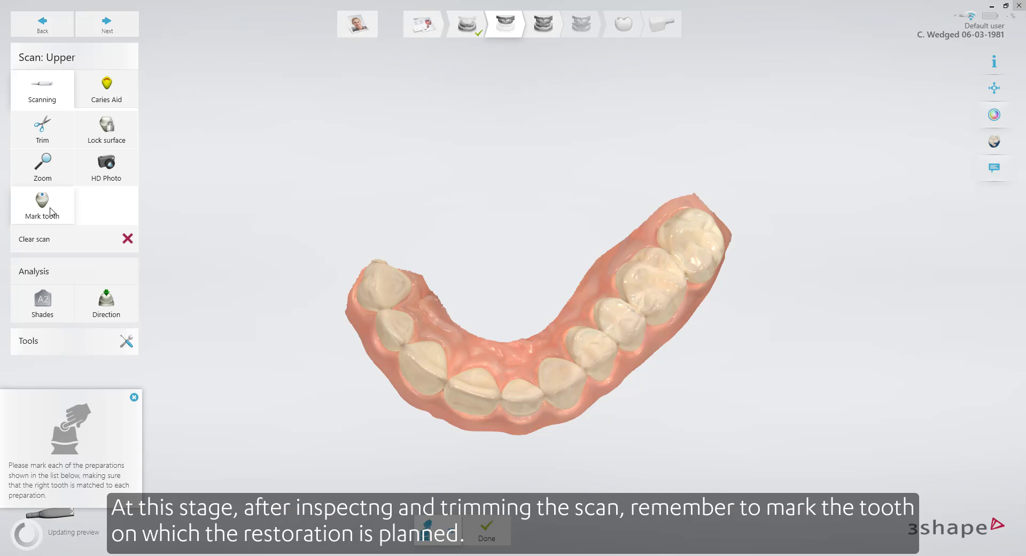
left_click(553, 283)
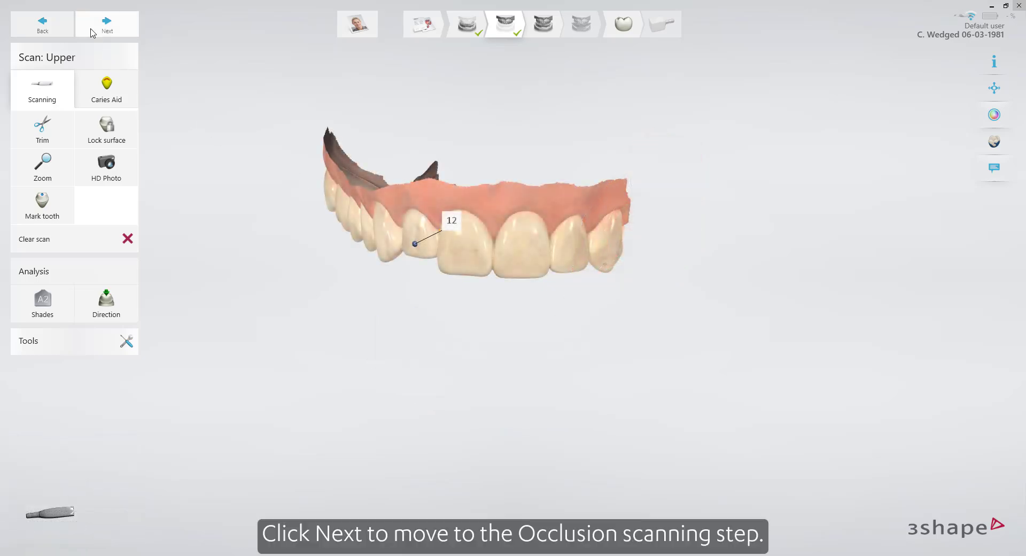
Proceed through the Occlusion scan to Patient Specific Motion and close its scanning tips
left_click(92, 31)
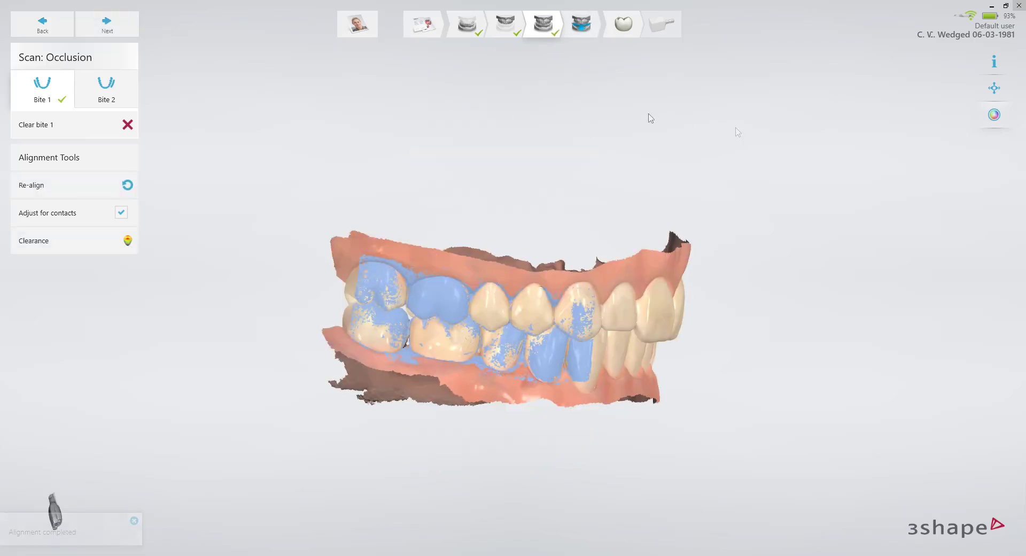
left_click(135, 33)
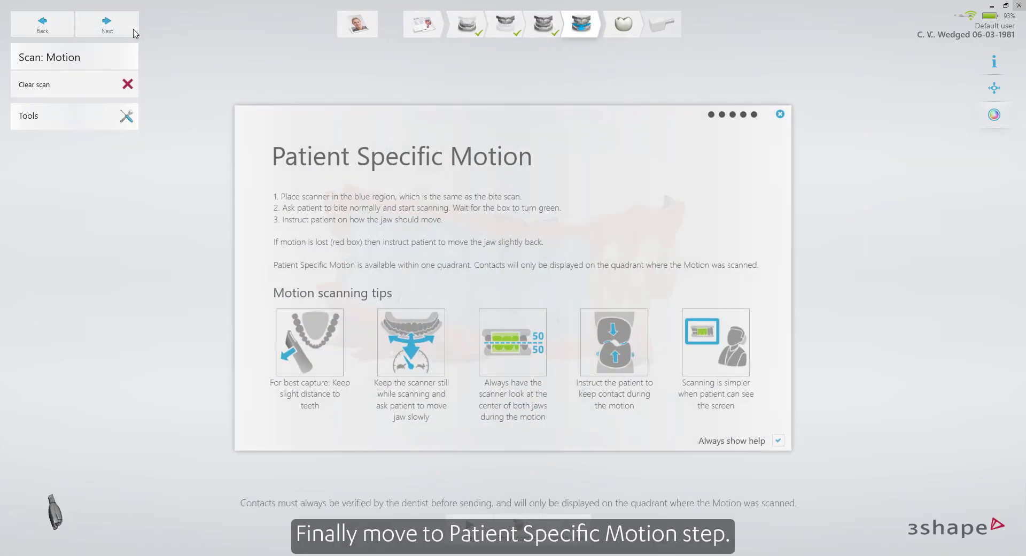
left_click(783, 115)
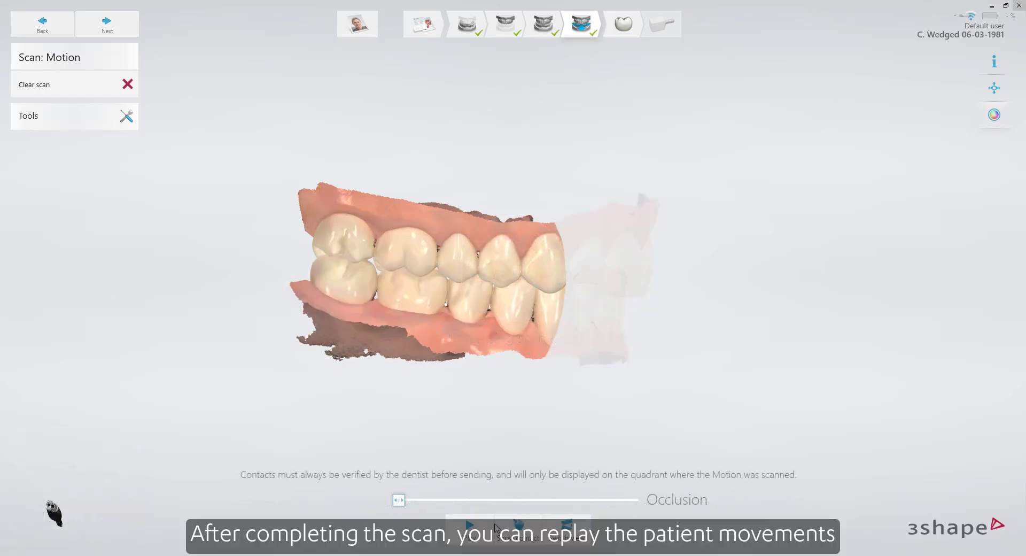
Replay the recorded jaw motion, pause it, and inspect the contact points on both arches
left_click(473, 528)
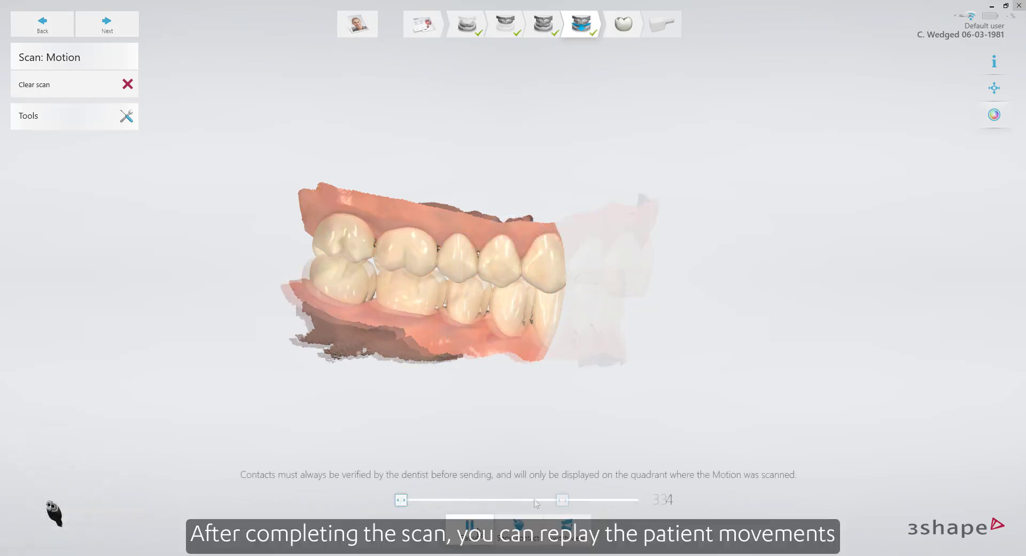
left_click(485, 525)
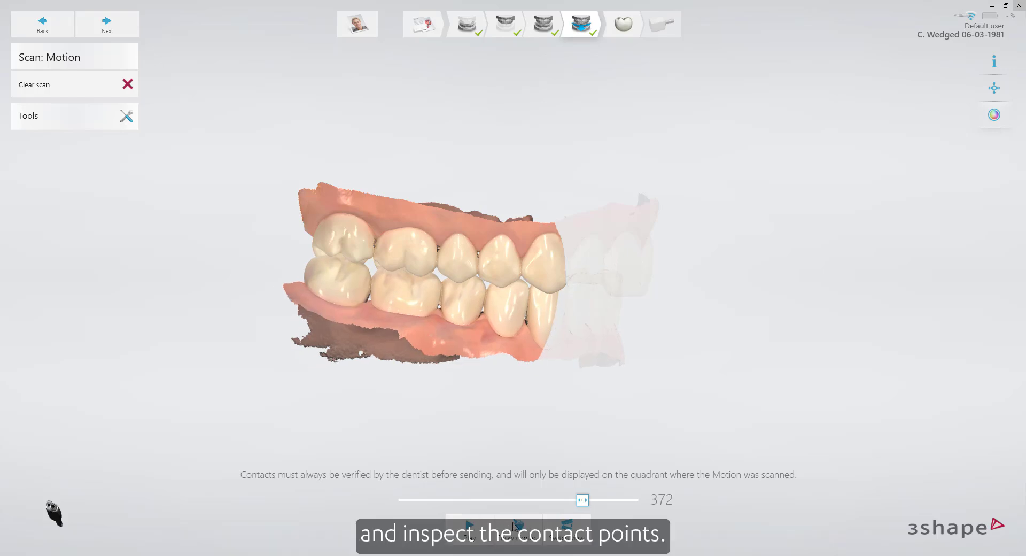
left_click(553, 526)
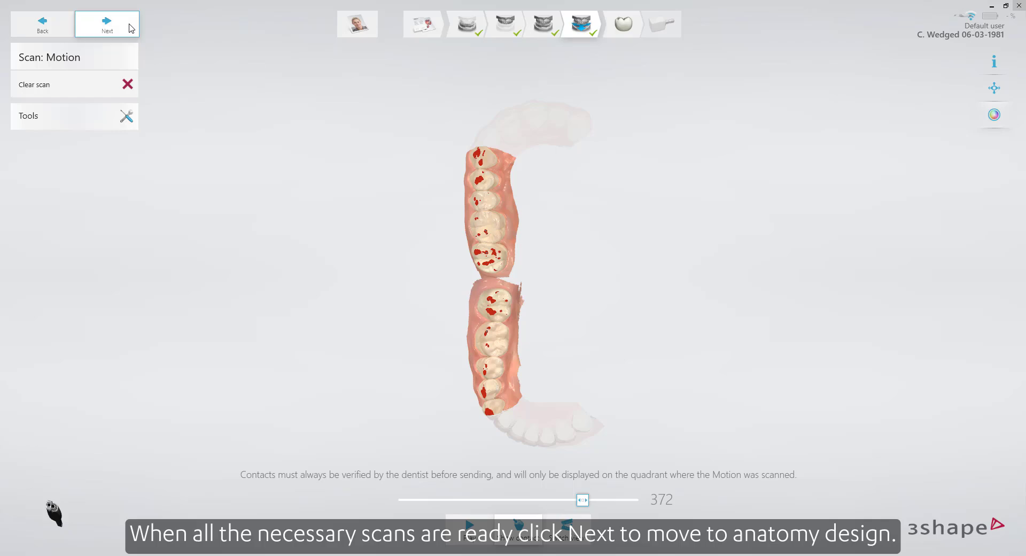
Proceed to the margin line stage and place points around the preparation edge of tooth 12 to close its margin line
left_click(107, 24)
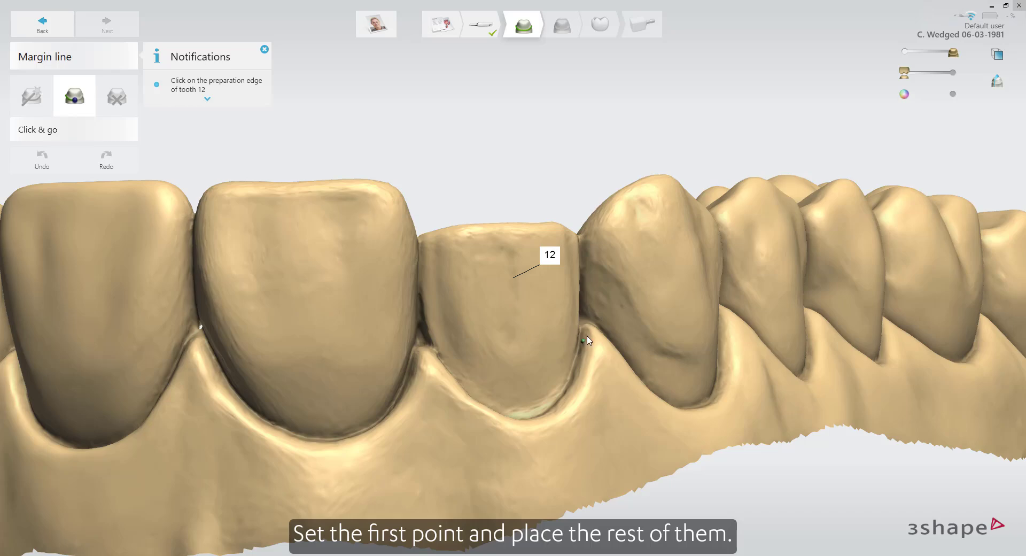
right_click_drag(588, 340, 597, 439)
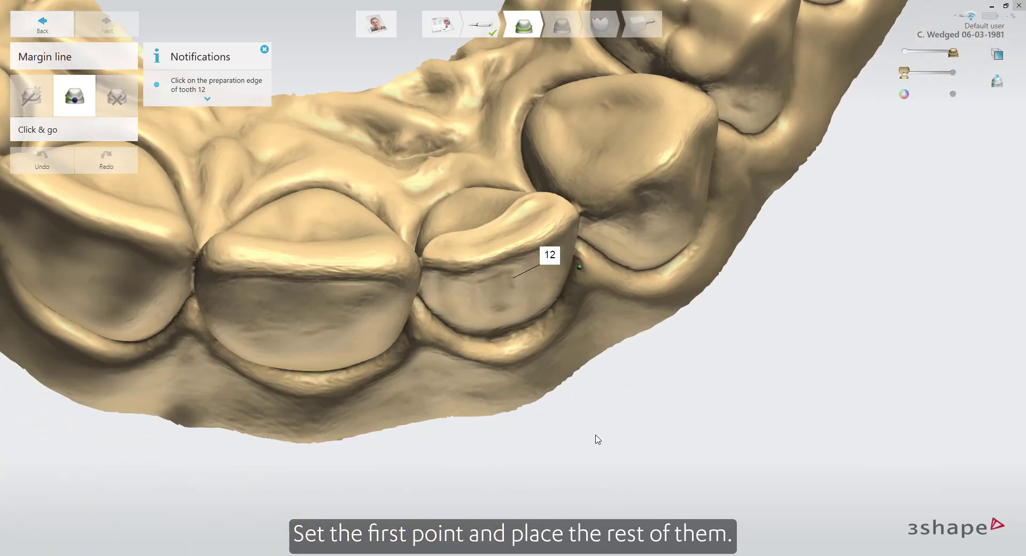
left_click(424, 252)
right_click_drag(477, 251, 483, 283)
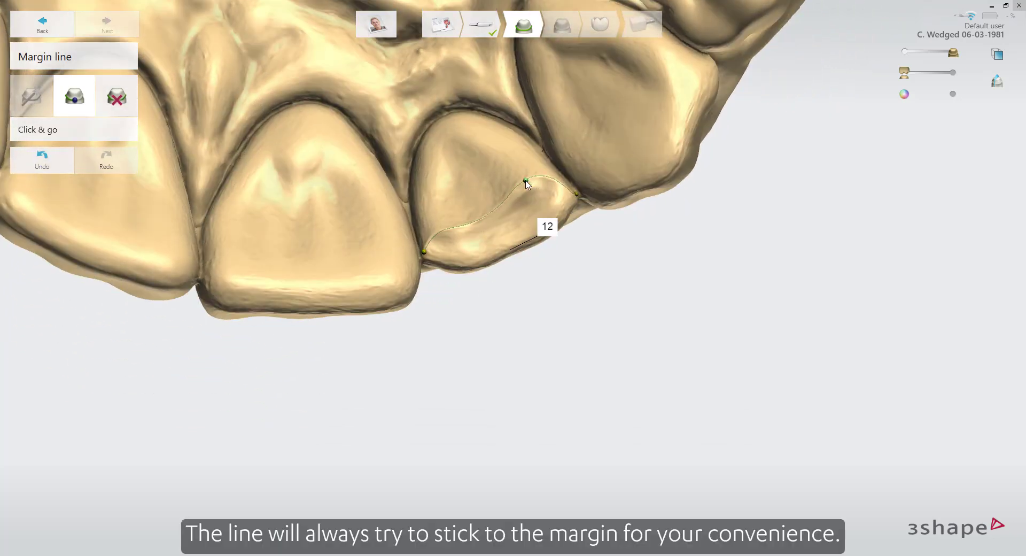
right_click_drag(572, 206, 538, 361)
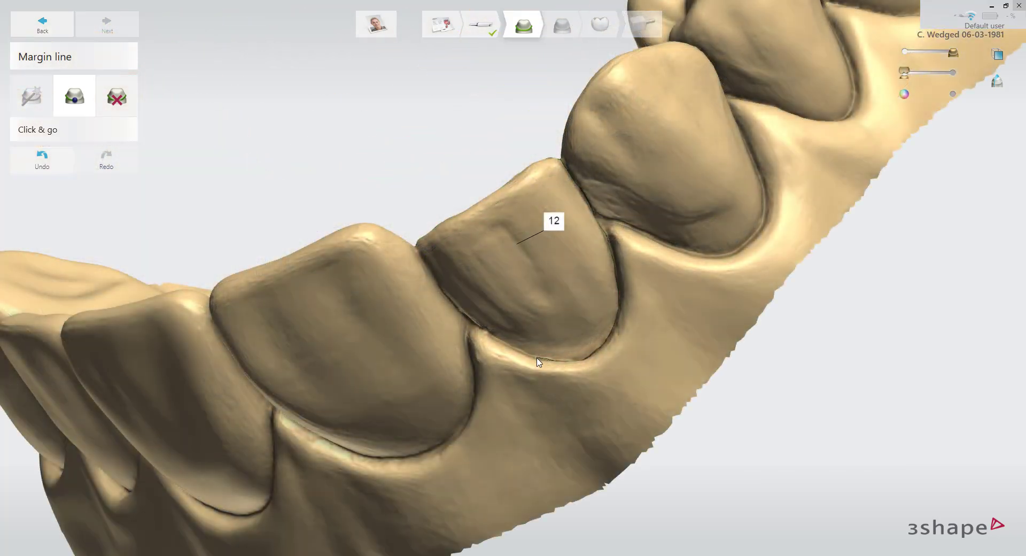
left_click(479, 336)
left_click(465, 316)
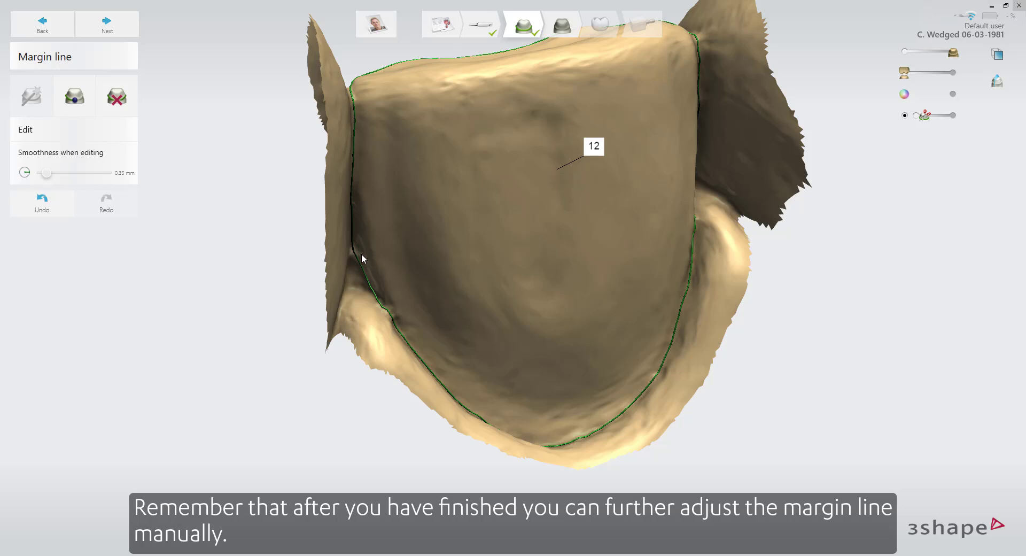
Manually adjust tooth 12's margin line along the preparation edge, checking it from different angles
left_click_drag(361, 253, 364, 261)
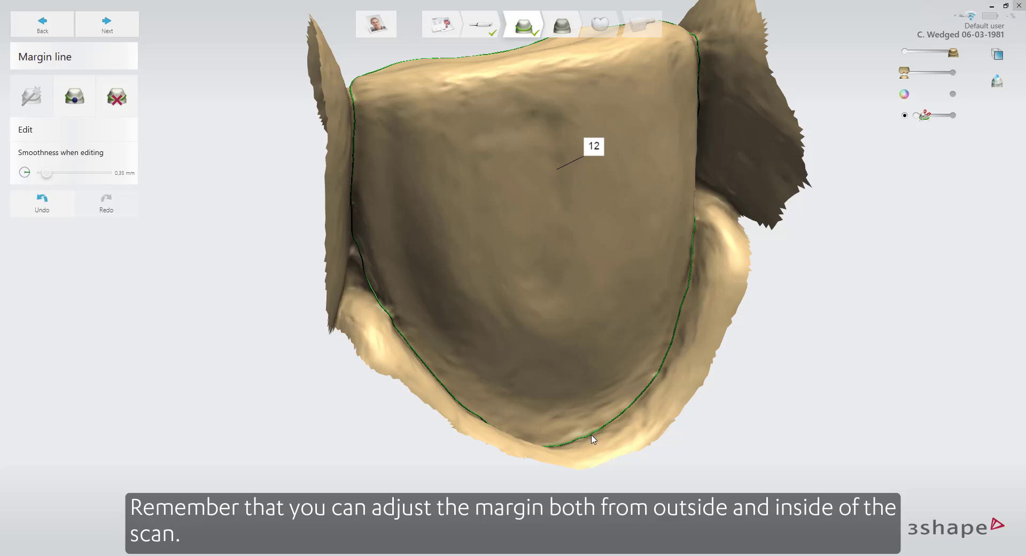
right_click_drag(593, 439, 556, 336)
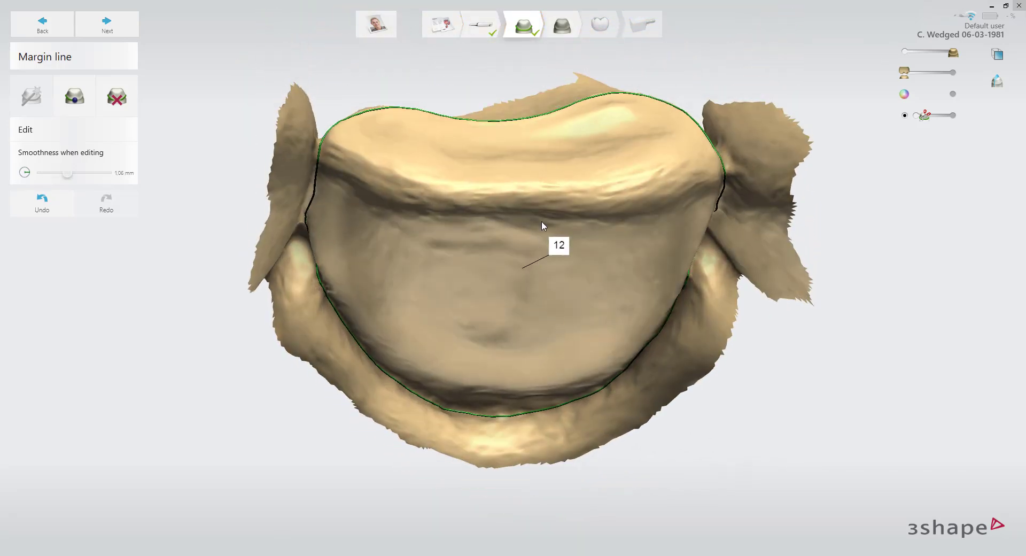
scroll(542, 224, "down", 3)
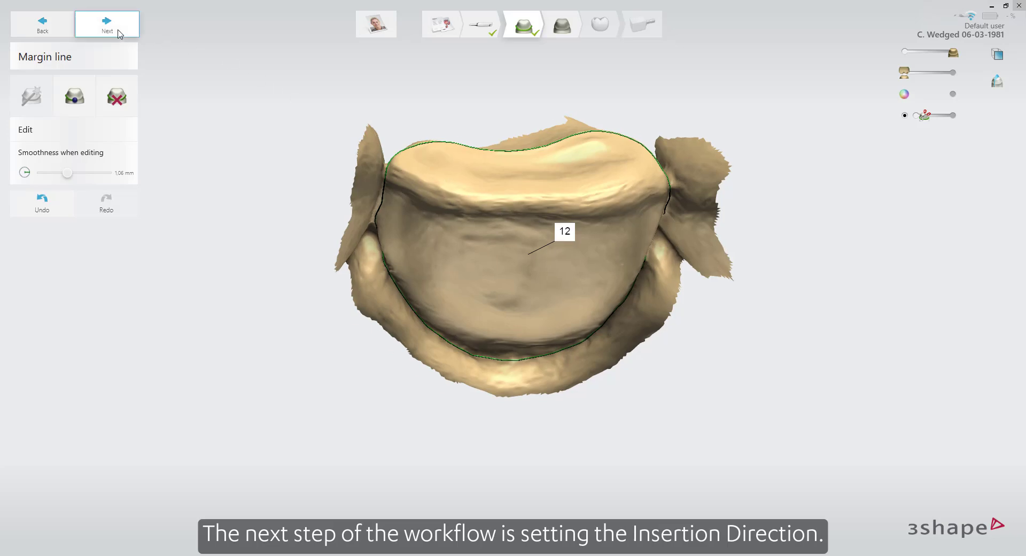
Set the insertion direction of tooth 12 from the current view, and proceed to Anatomy design
left_click(119, 32)
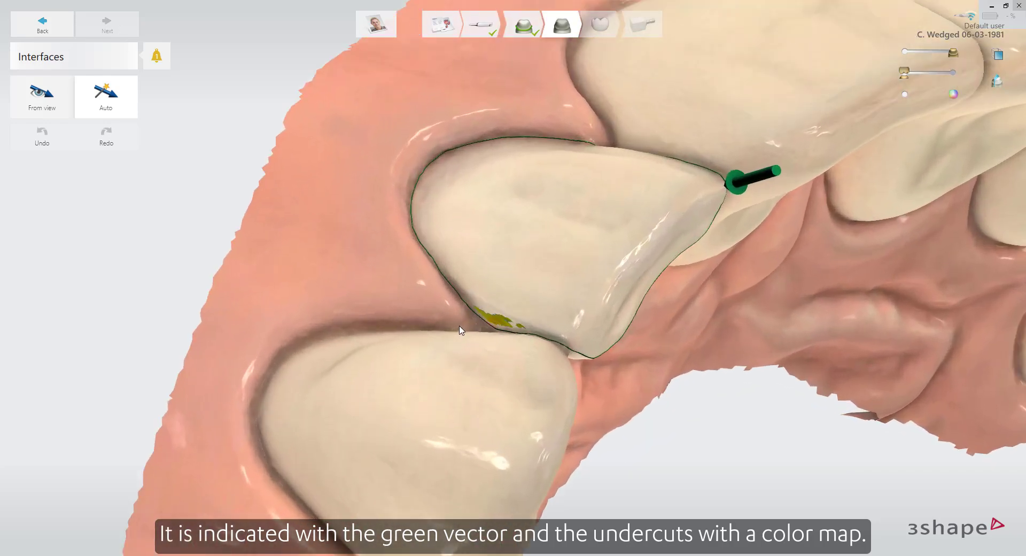
mouse_move(501, 322)
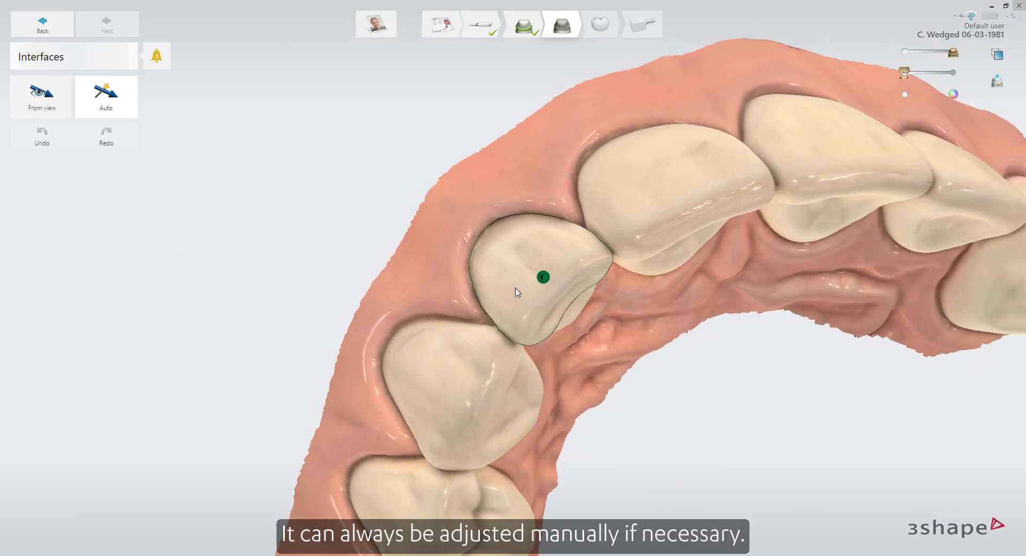
left_click(64, 113)
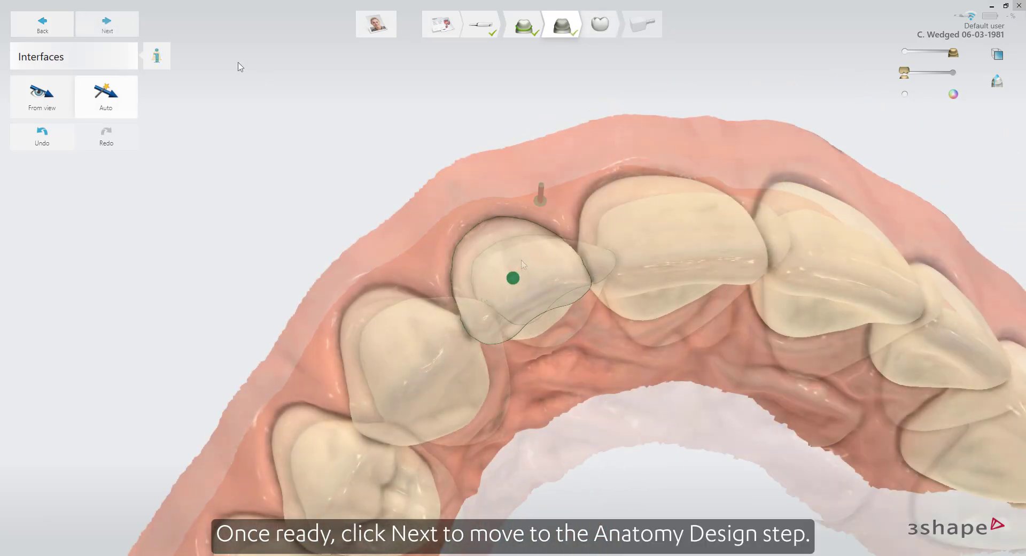
left_click(120, 34)
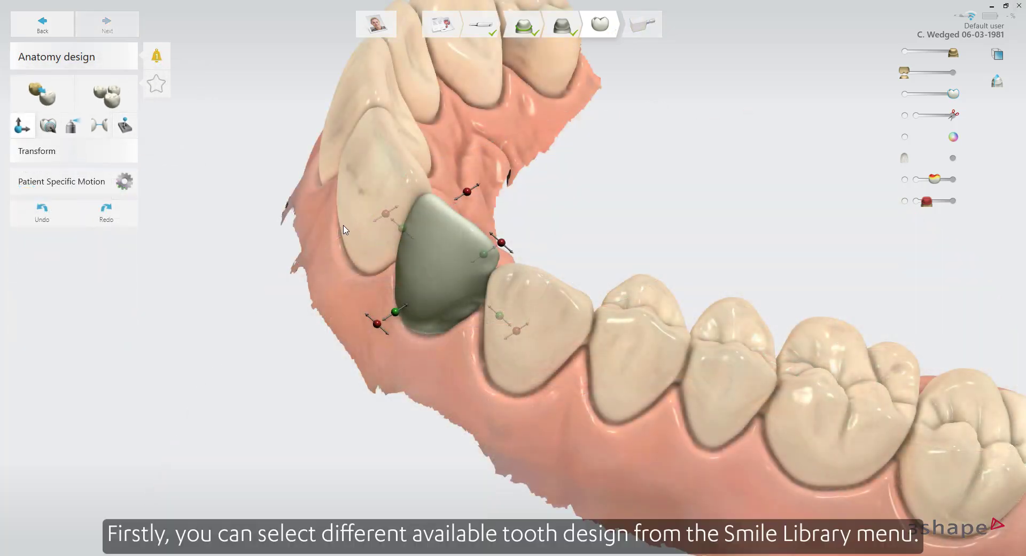
Browse the tooth designs available for the veneer in the Smile Library, then close the library
left_click(117, 100)
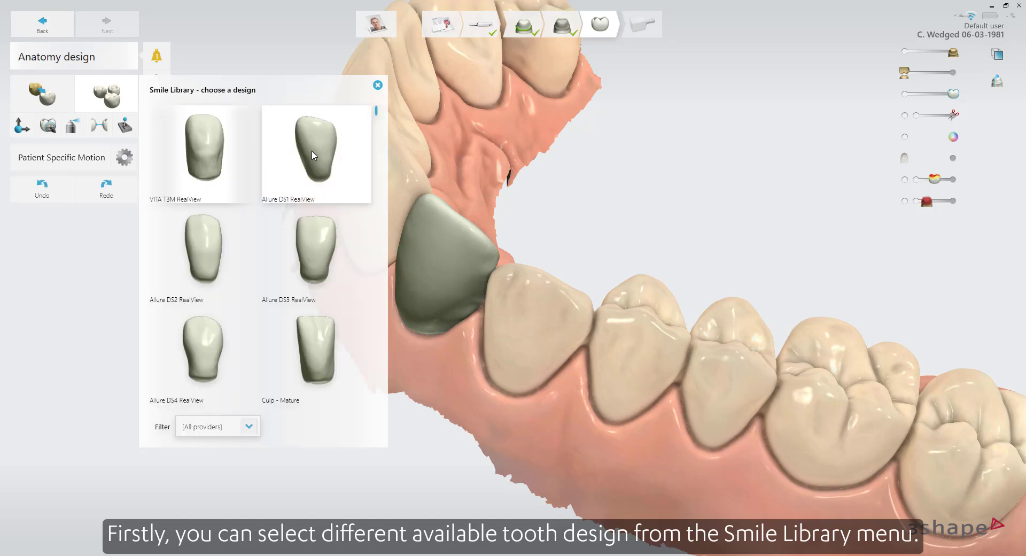
scroll(314, 156, "down", 1)
scroll(314, 198, "down", 1)
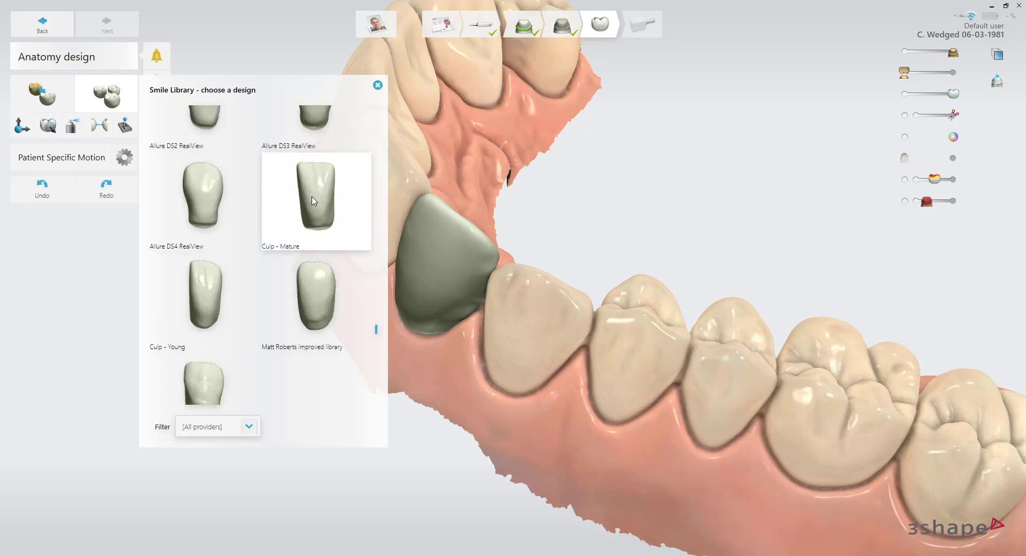
scroll(314, 200, "down", 1)
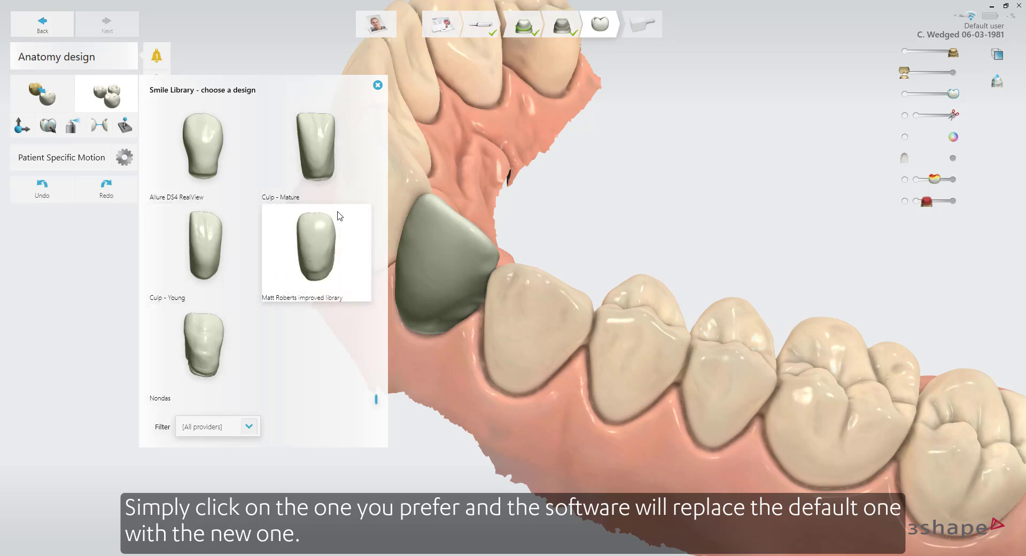
left_click(378, 85)
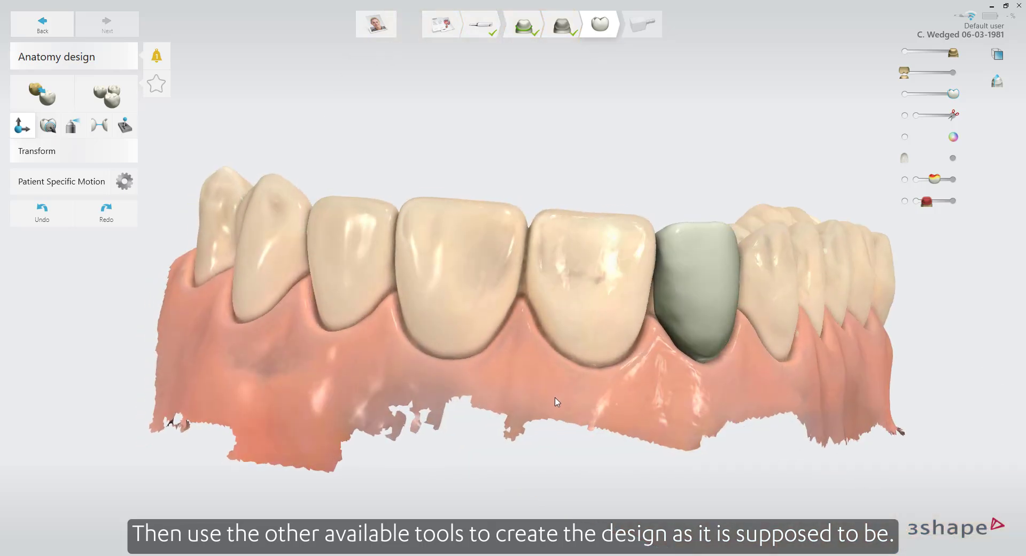
Adjust the veneer's size and position with Transform, and reshape its incisal edge with directional Morph at size 3.00 mm
mouse_move(675, 284)
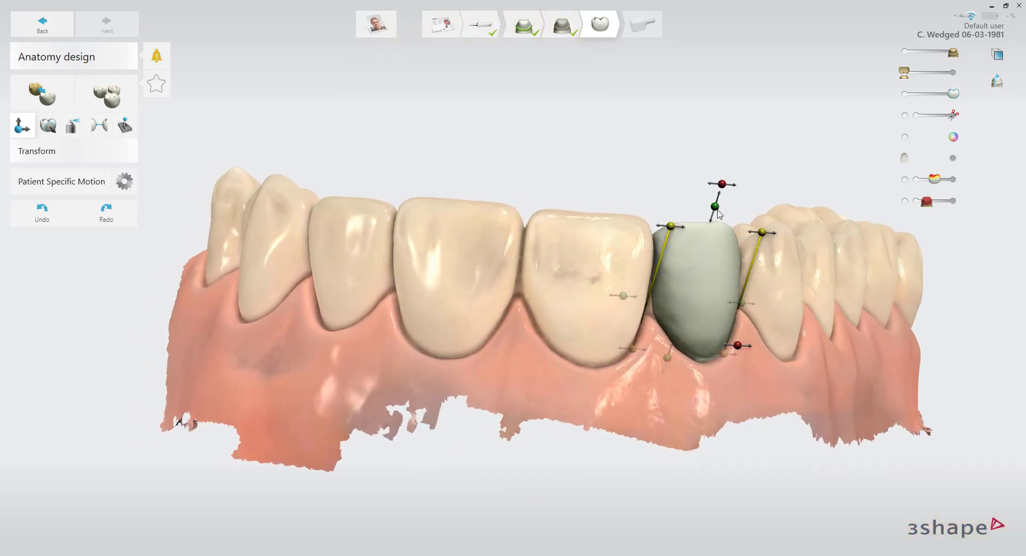
mouse_move(715, 209)
left_mouse_down()
mouse_move(719, 201)
mouse_move(717, 215)
left_mouse_up()
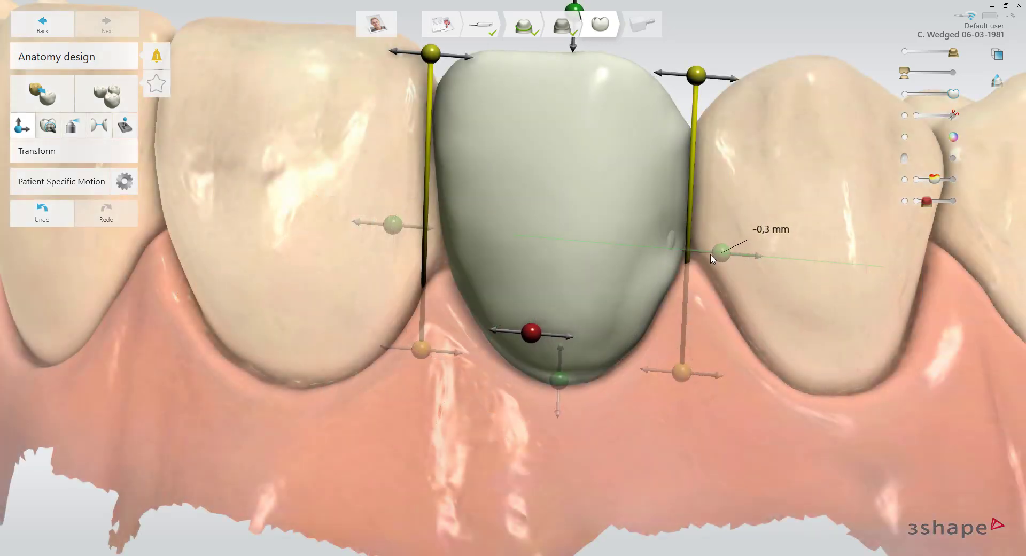
left_click_drag(712, 259, 713, 257)
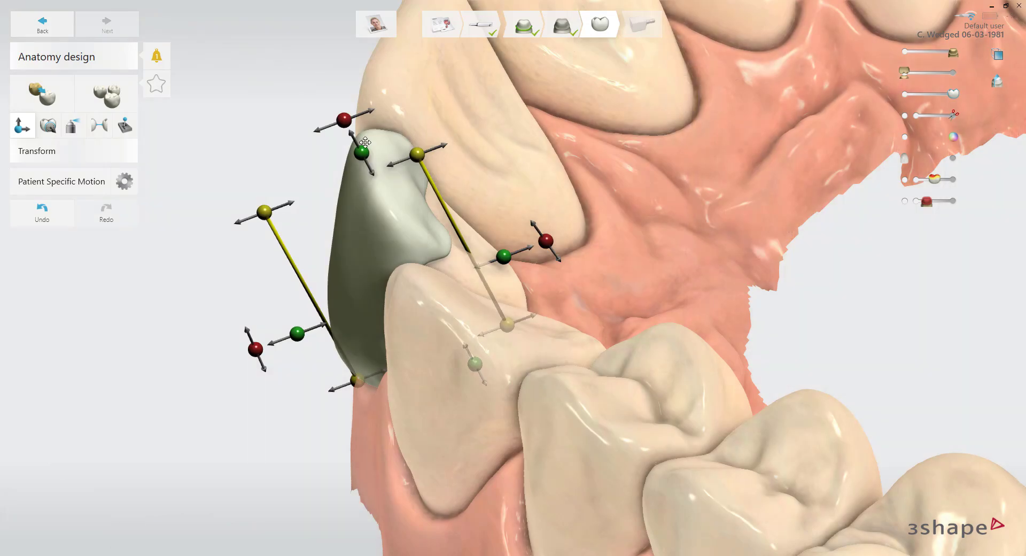
left_click_drag(343, 120, 336, 118)
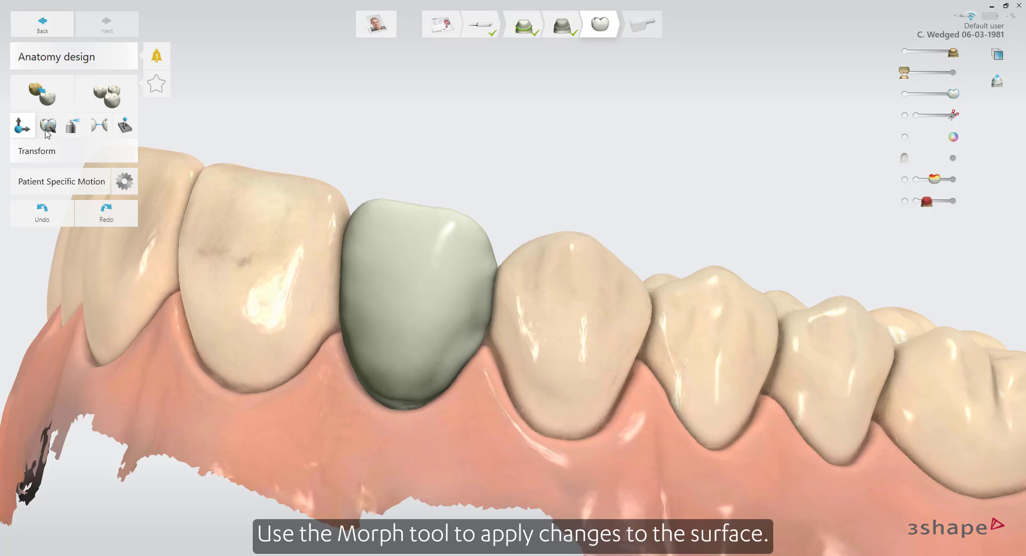
left_click(48, 128)
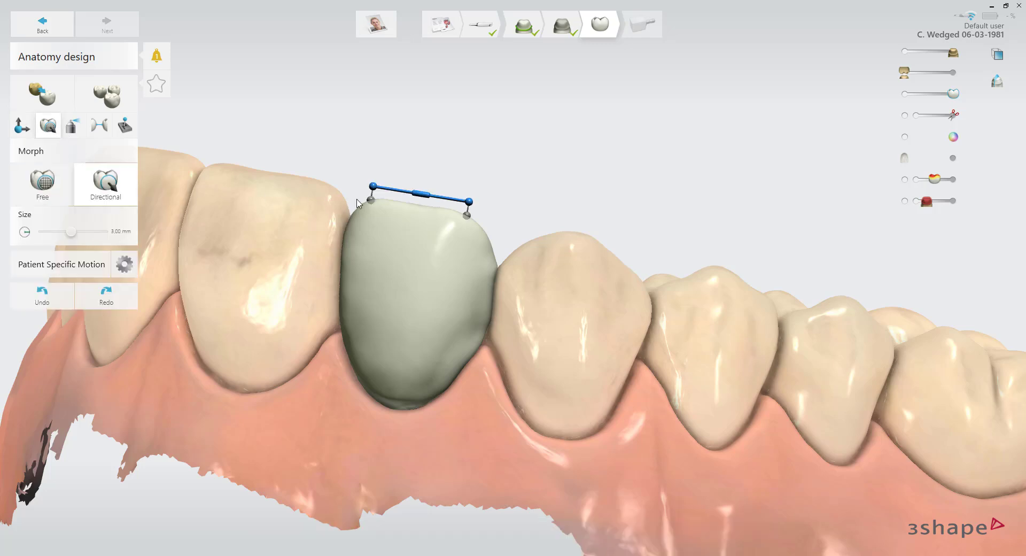
left_click_drag(421, 196, 419, 194)
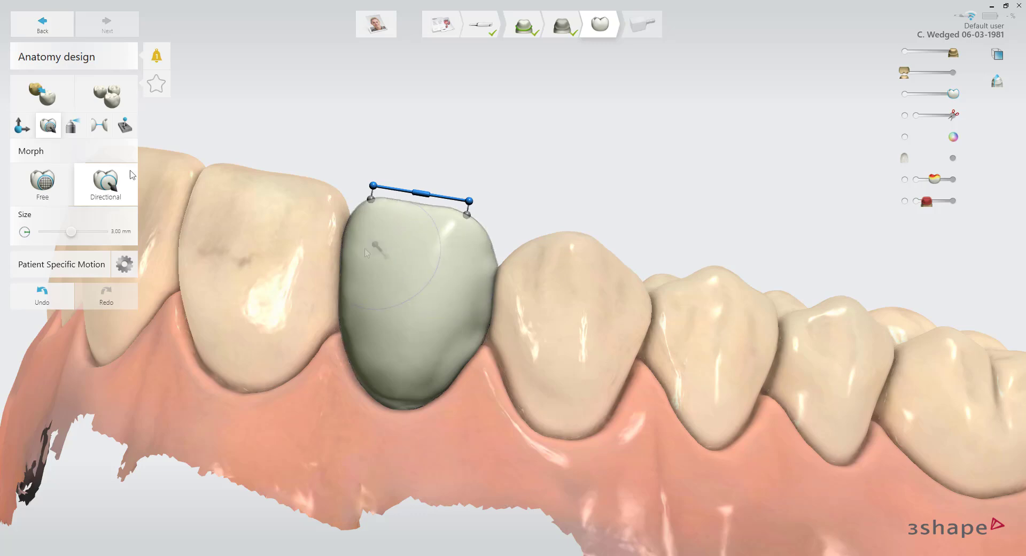
Remove material from the side of the veneer facing the canine with the Wax knife at size 3.00 mm, and smooth the surface
left_click(74, 127)
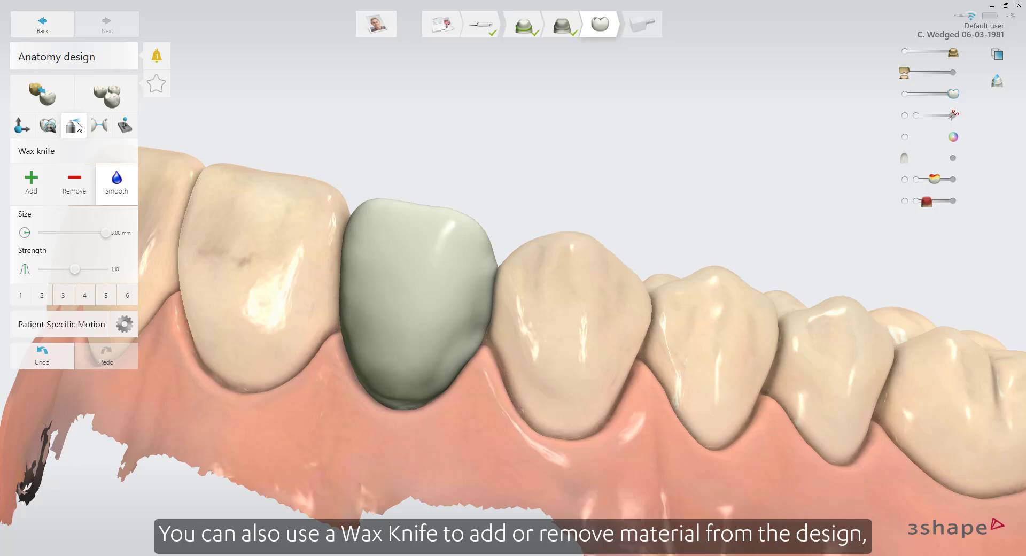
left_click(70, 180)
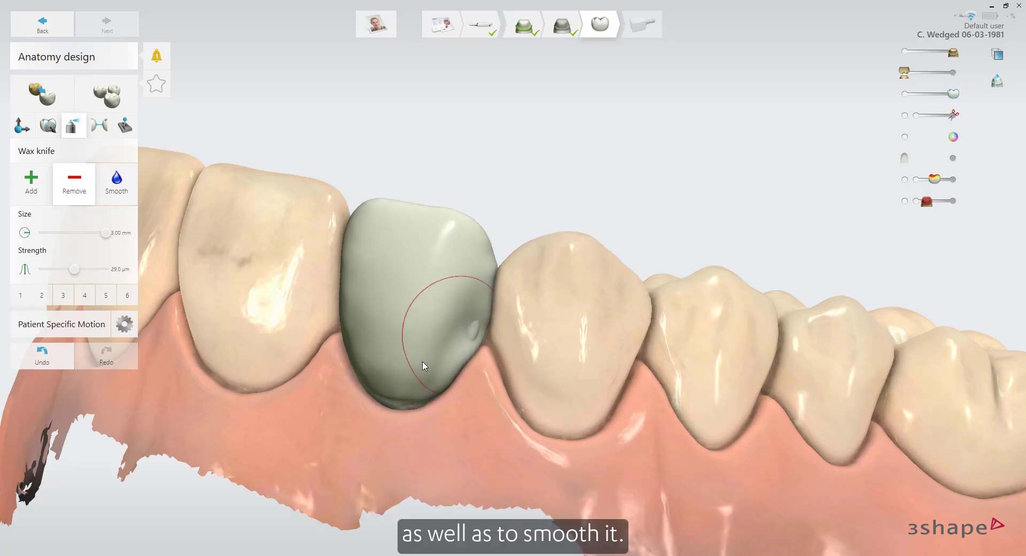
left_click(108, 195)
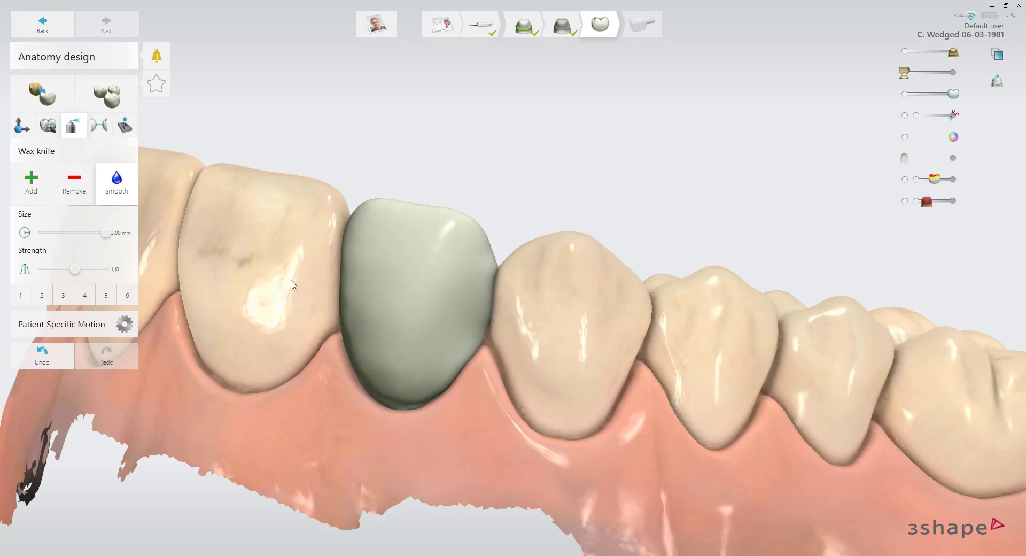
Examine the veneer's contacts with the adjacent teeth from several angles, and show the antagonist to check the occlusal contact
left_click(106, 131)
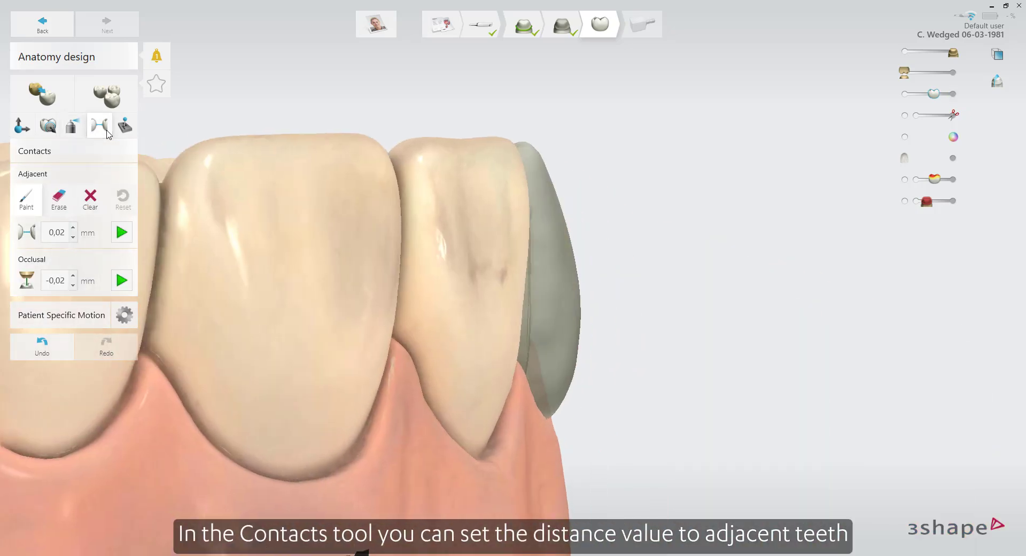
right_click_drag(276, 266, 576, 380)
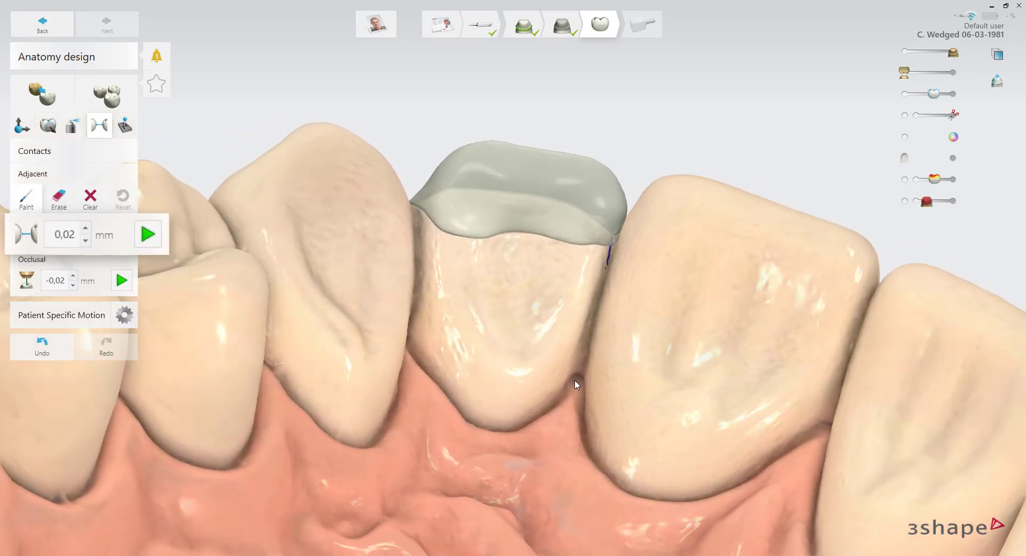
right_click_drag(522, 355, 746, 531)
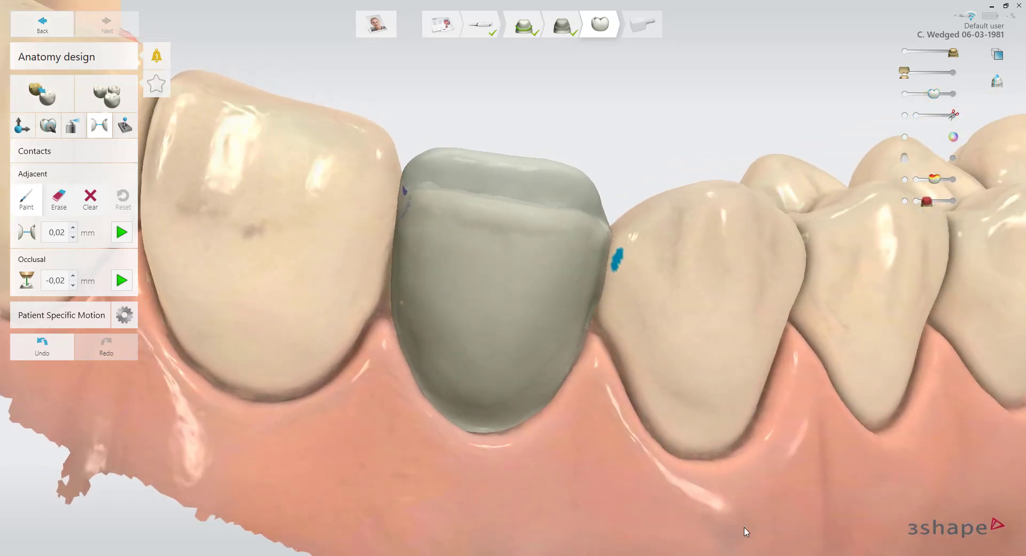
left_click(953, 72)
right_click_drag(732, 146, 728, 163)
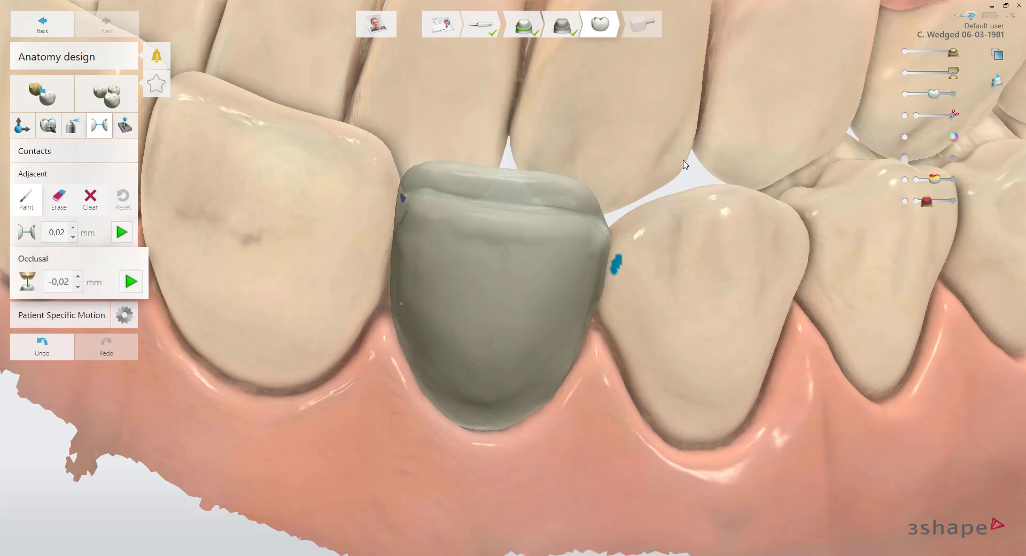
Open the Automatic tools for enforcing minimum thickness, and examine the veneer against the antagonist teeth
left_click(130, 131)
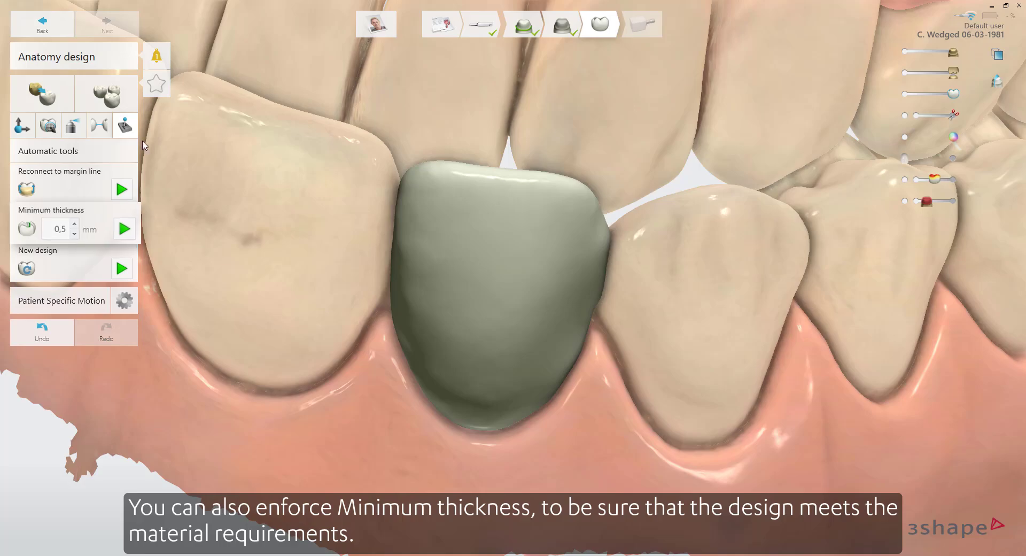
right_click_drag(188, 181, 98, 341)
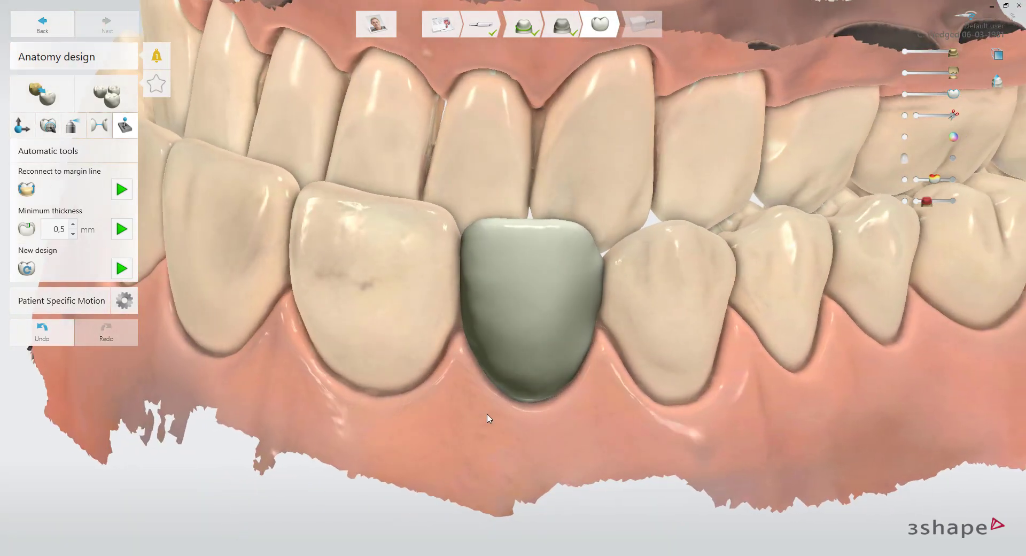
scroll(513, 405, "up", 1)
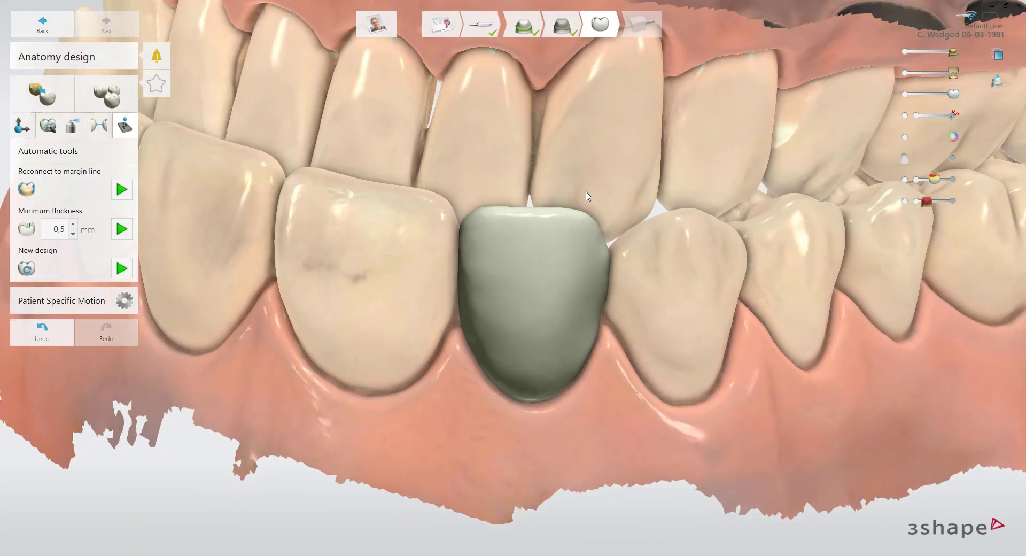
right_click_drag(589, 197, 592, 207)
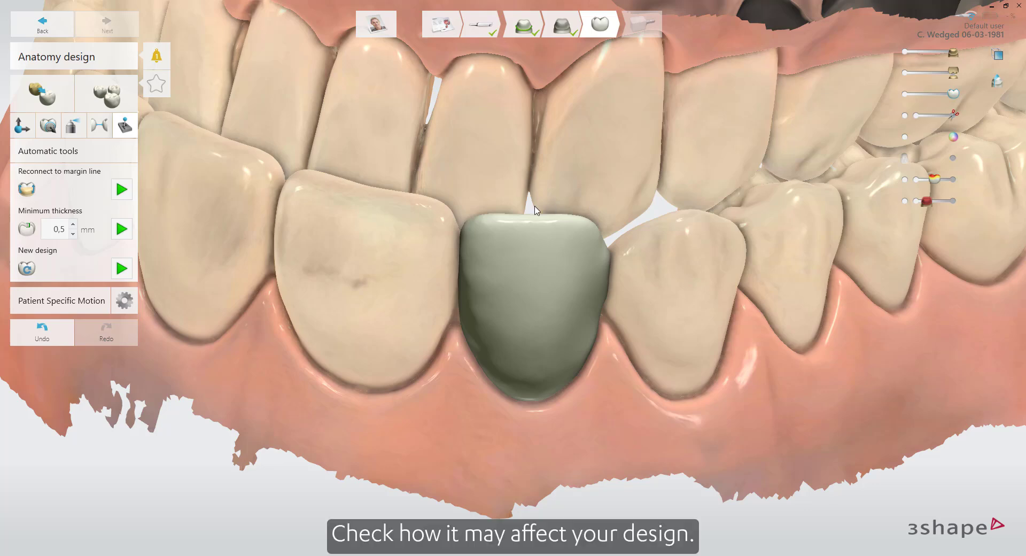
Change the motion simulation from Patient Specific Motion to the ACR (Artex compatible) virtual articulator
left_click(82, 301)
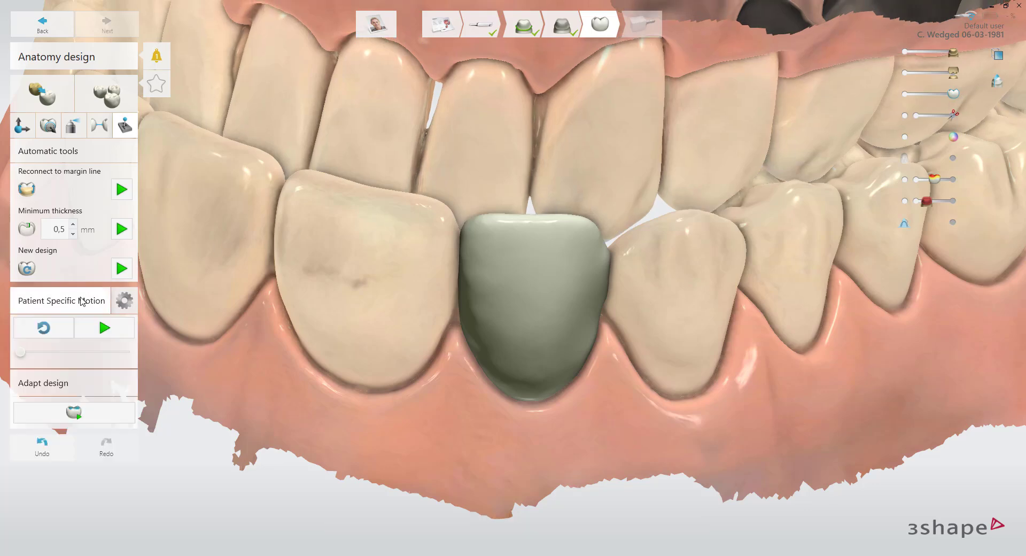
left_click(123, 302)
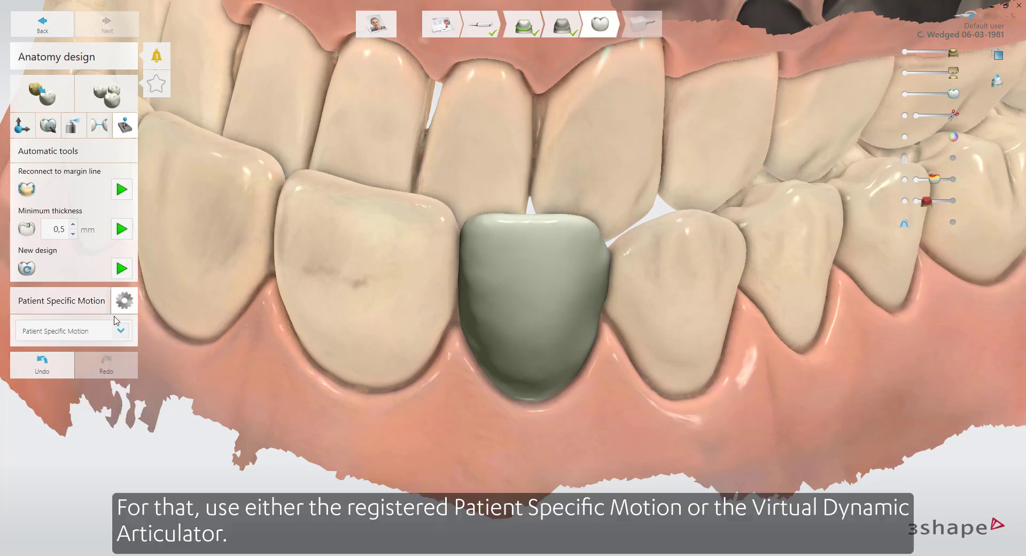
left_click(112, 331)
left_click(110, 350)
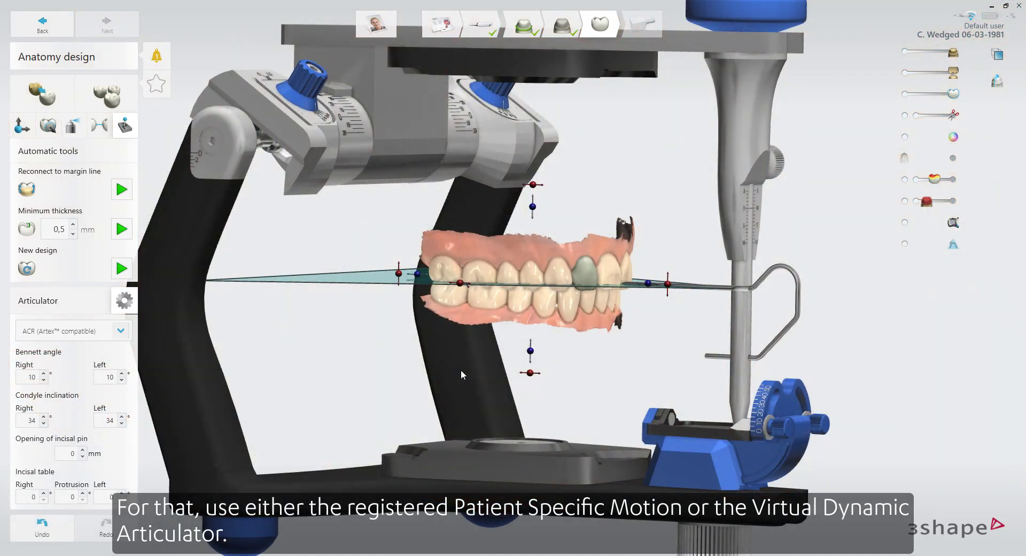
Run the articulator's jaw movement simulation, and examine from the side how the veneer meets the antagonist
scroll(655, 346, "up", 3)
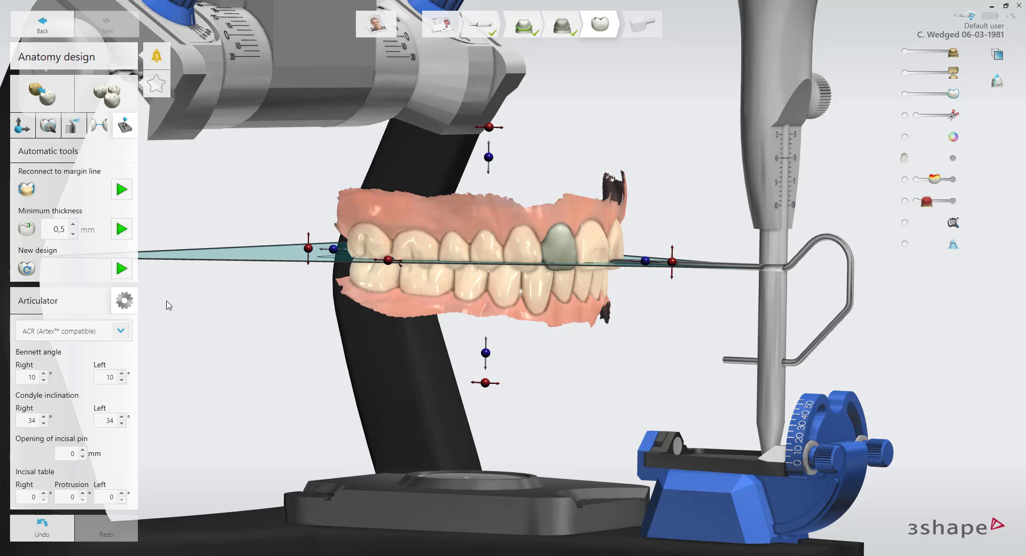
left_click(97, 308)
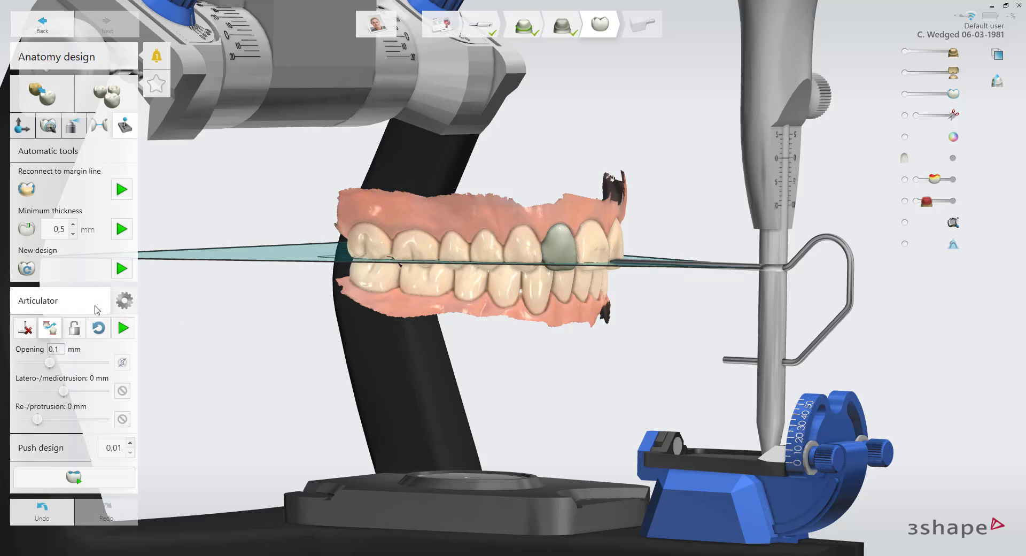
left_click(122, 327)
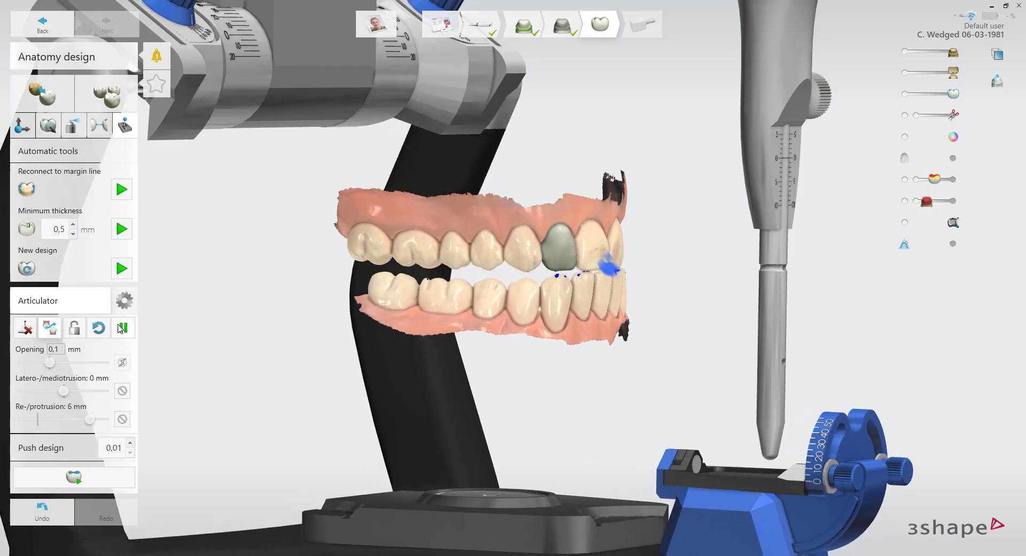
scroll(572, 318, "up", 5)
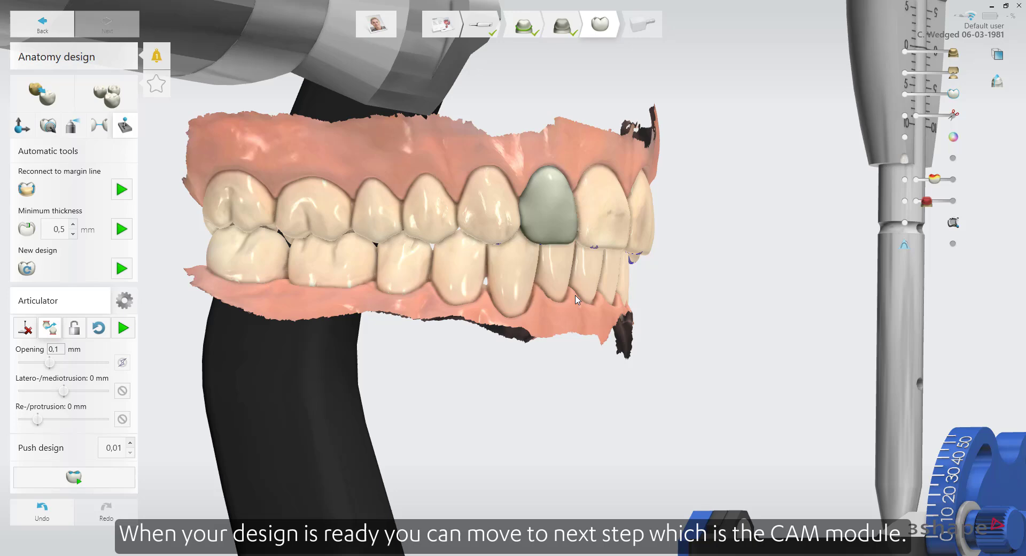
right_click_drag(576, 296, 518, 241)
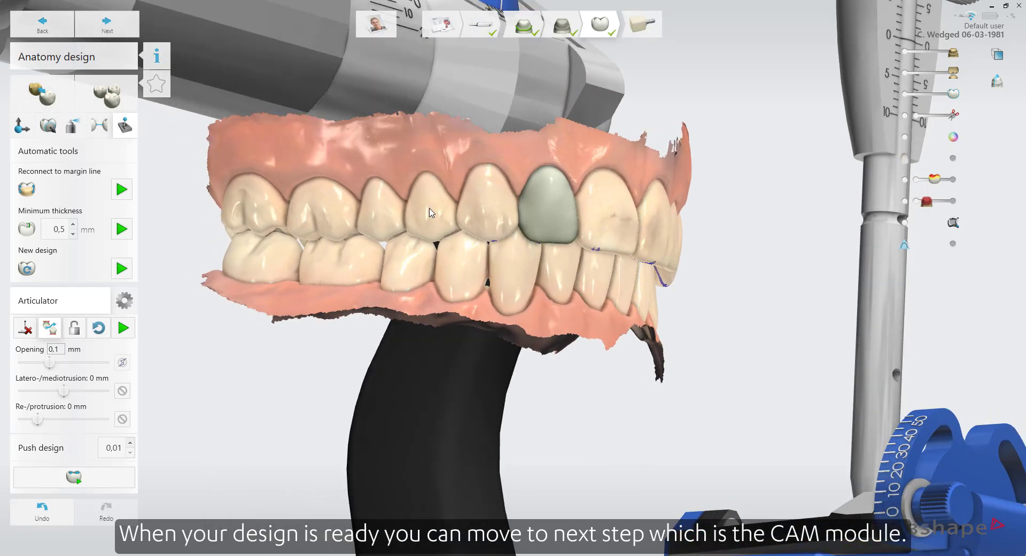
Proceed to CAM, check the veneer's placement in the I12 IPS e.max CAD block from different angles, and start production
left_click(130, 33)
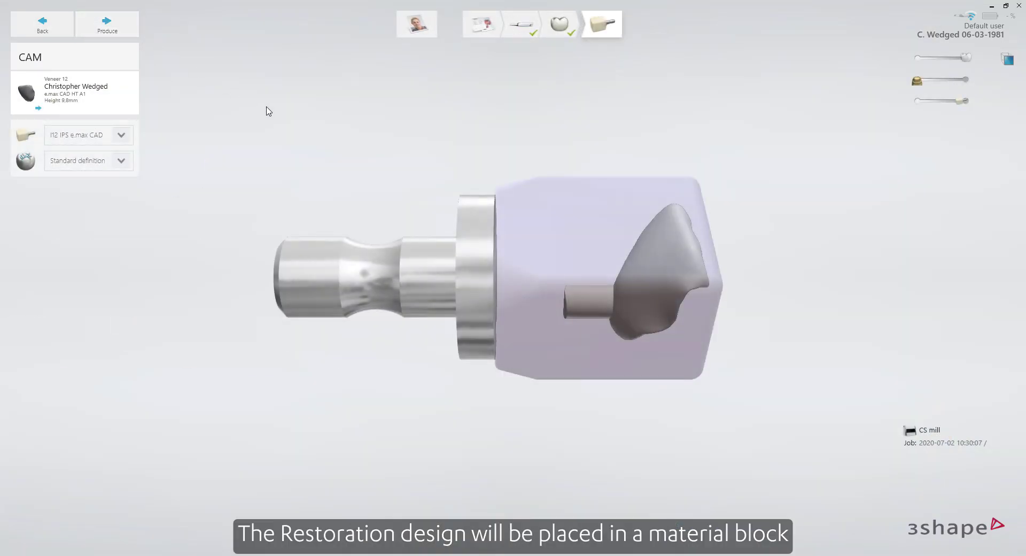
right_click_drag(715, 270, 300, 249)
right_click_drag(393, 182, 353, 288)
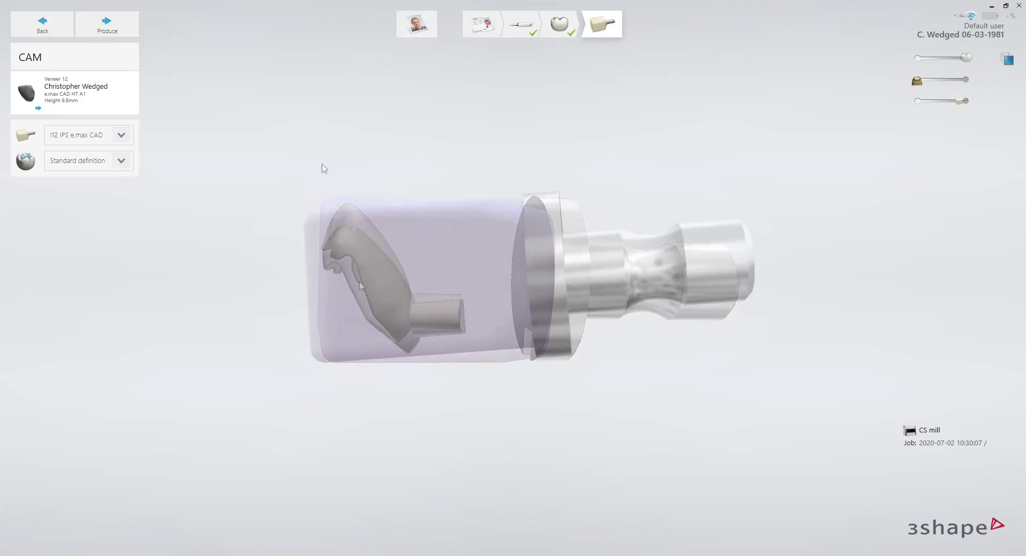
left_click(108, 24)
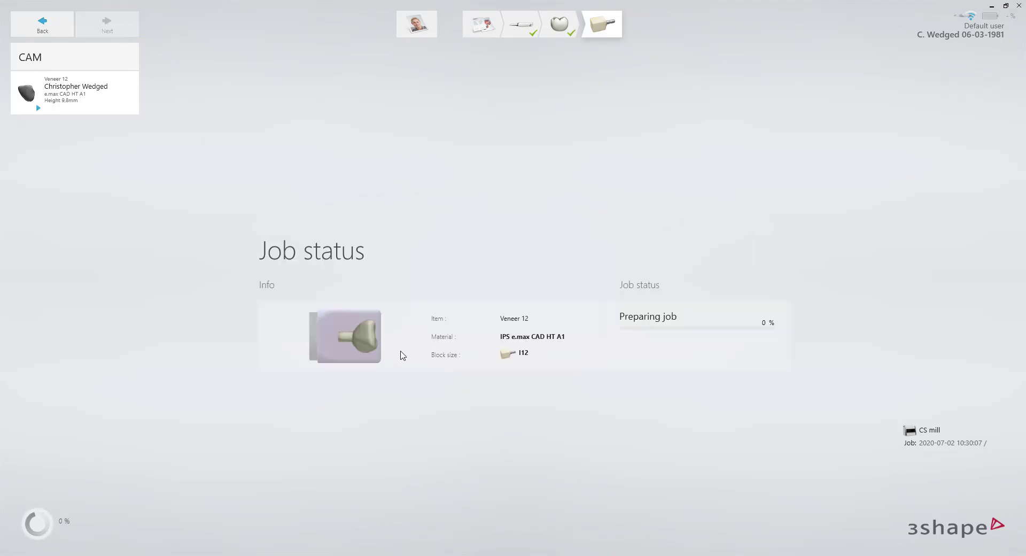